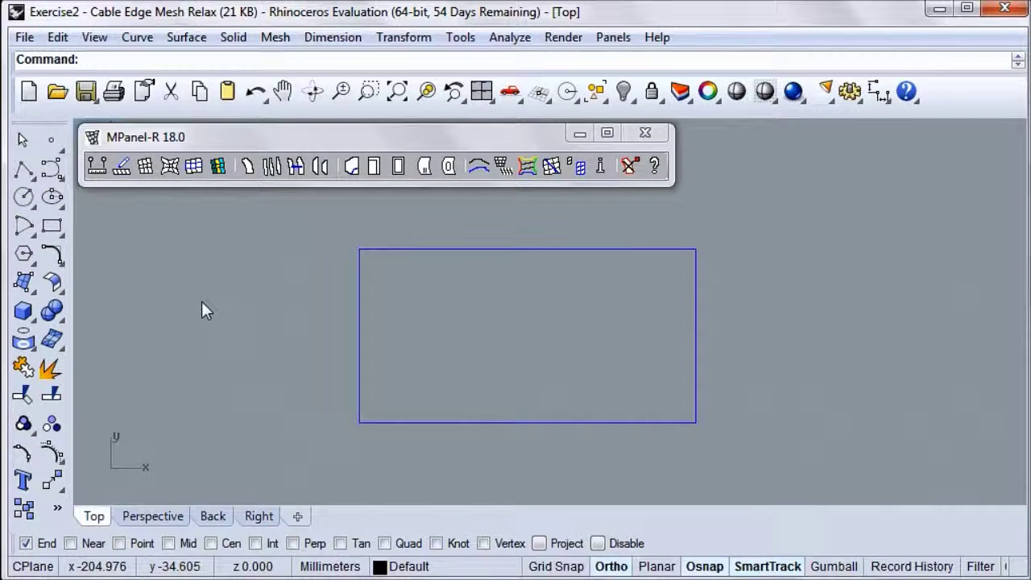
# Orbit the Top viewport twice so the four-sided boundary curve is viewed at an angle
pyautogui.click(311, 98)
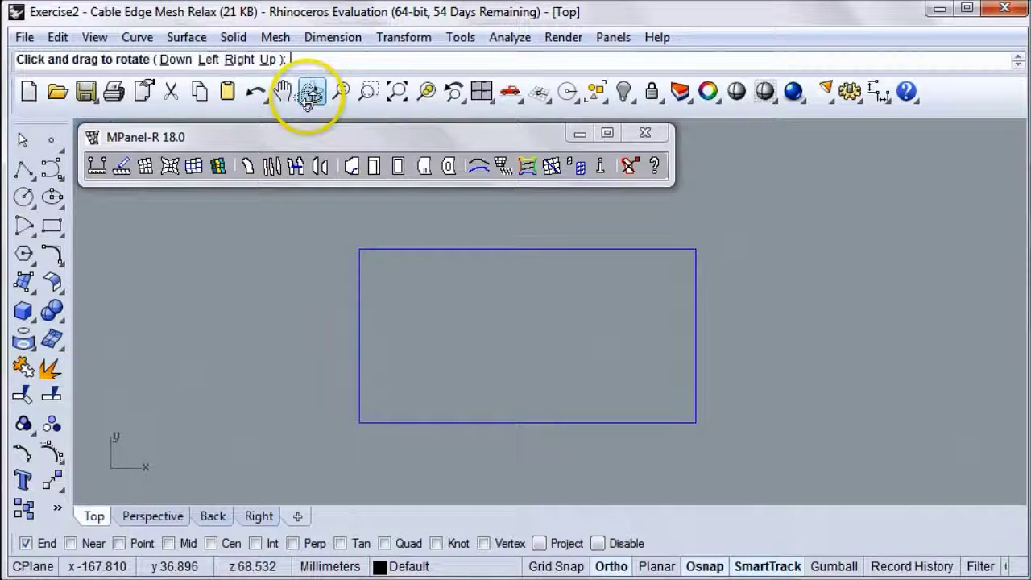
pyautogui.moveTo(577, 417); pyautogui.dragTo(541, 292)
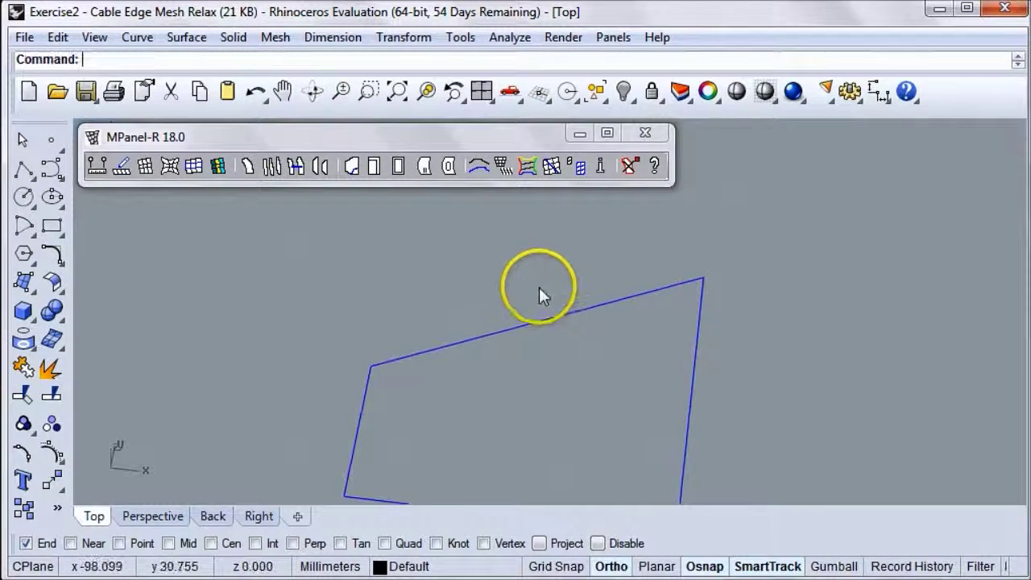
pyautogui.press('Home')
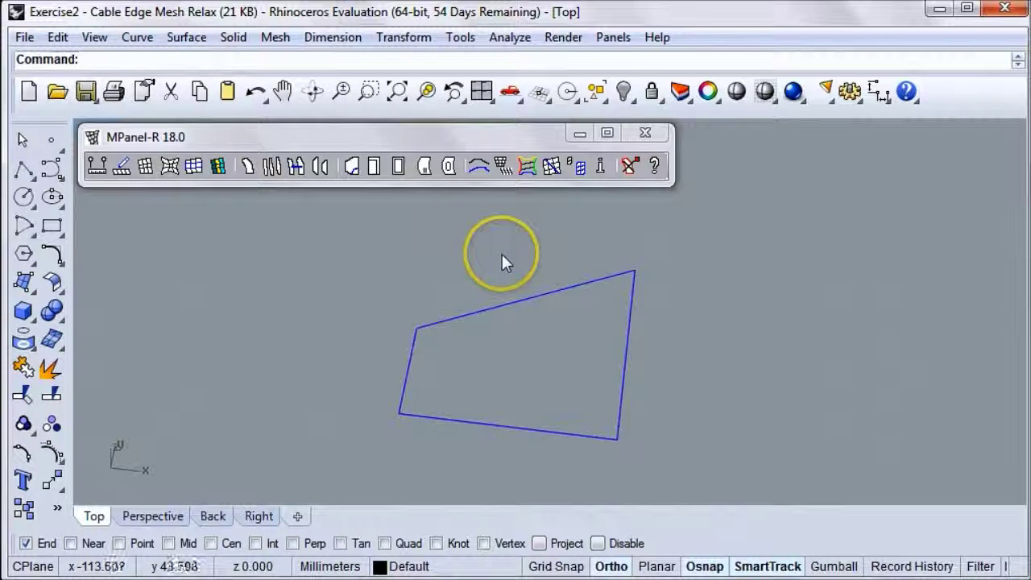
pyautogui.rightClick(533, 378)
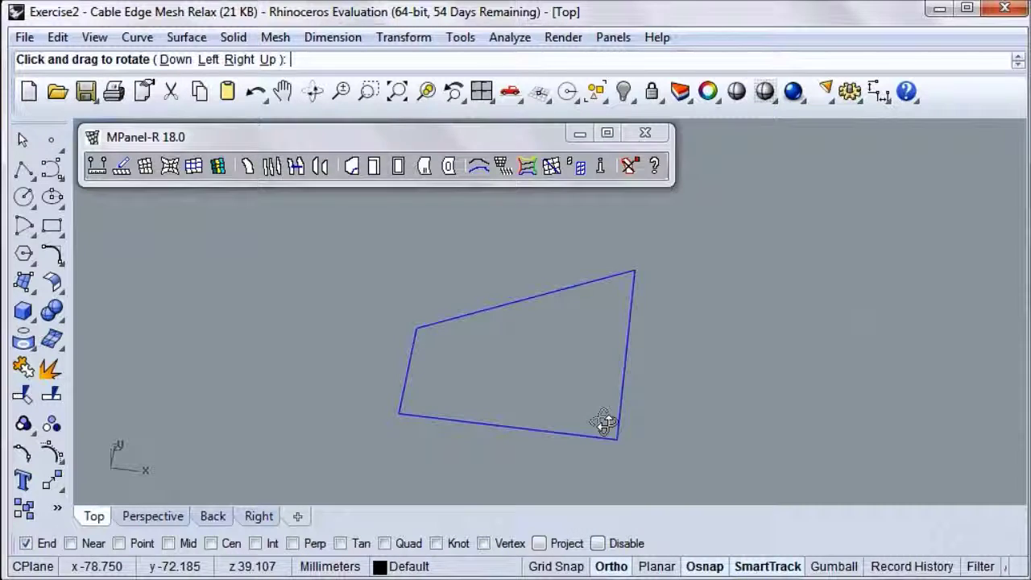
pyautogui.moveTo(604, 422); pyautogui.dragTo(564, 476)
pyautogui.press('Return')
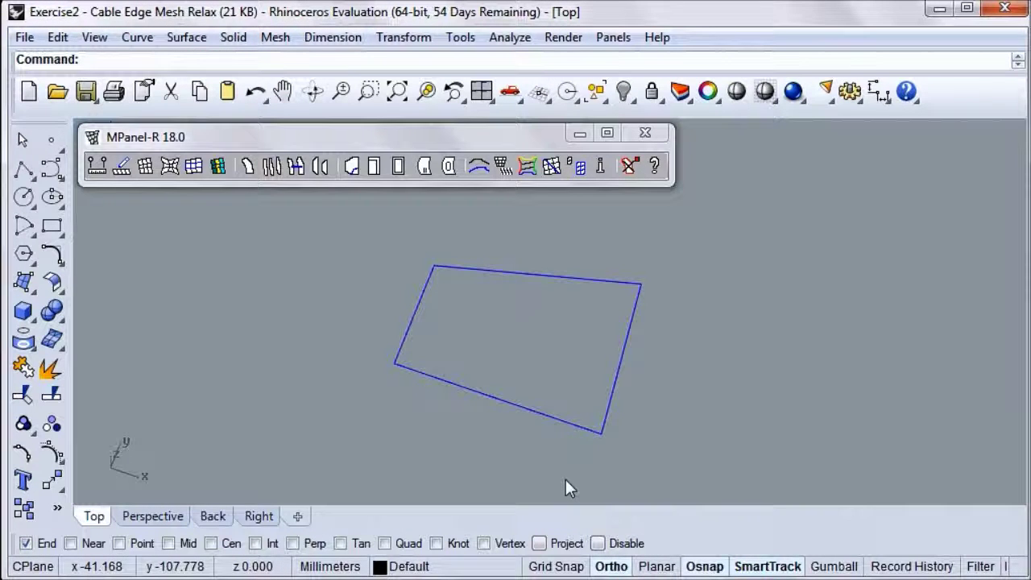
pyautogui.click(373, 426)
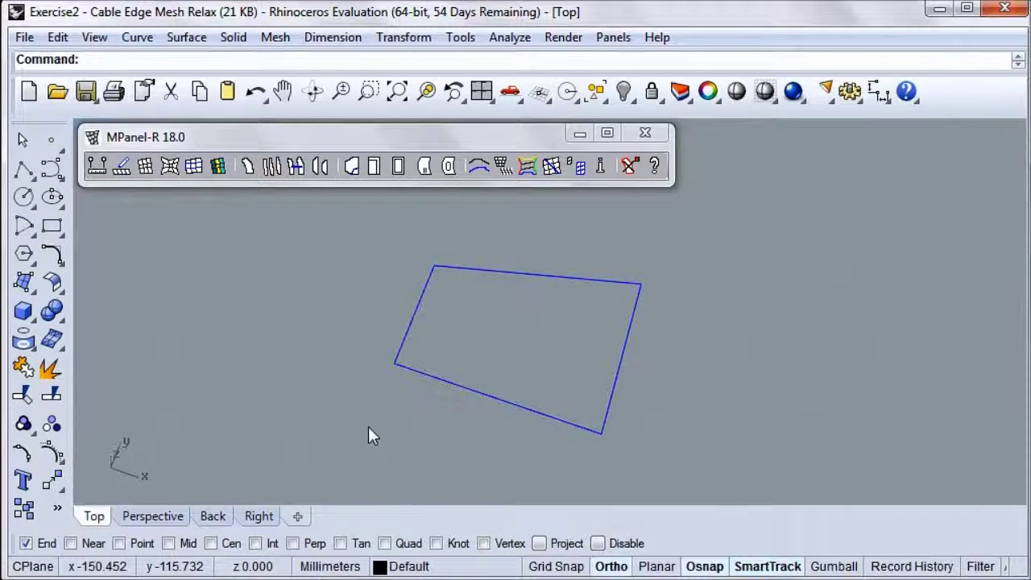
pyautogui.click(174, 345)
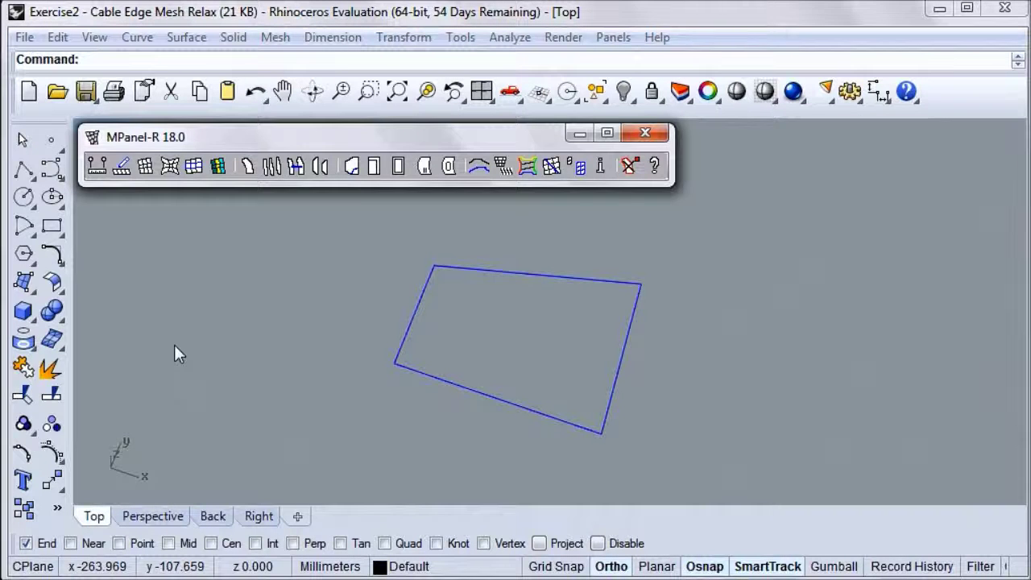
pyautogui.click(156, 164)
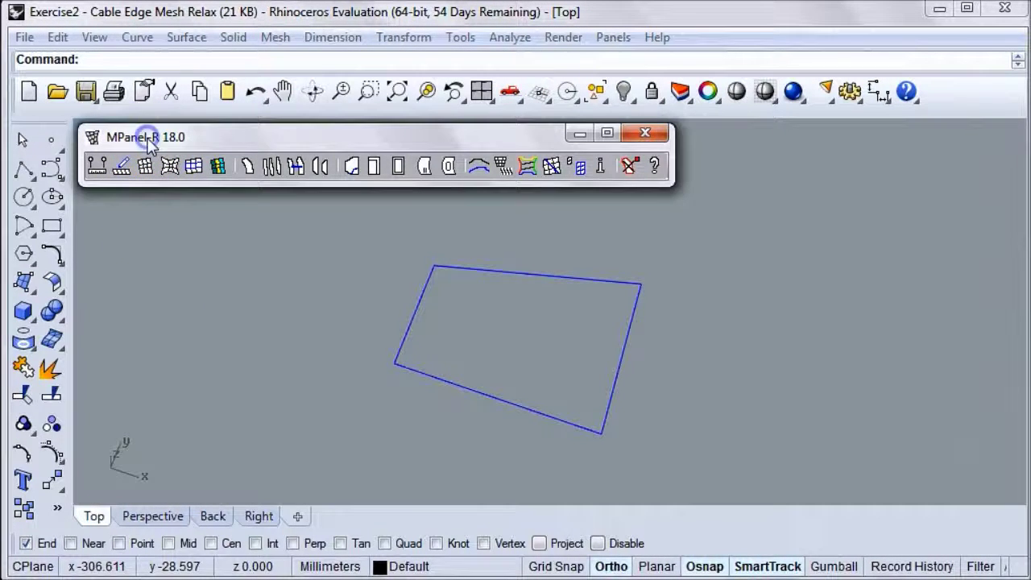
# Draw an MPanel corner mesh by picking the quad's bottom-left, bottom-right, top-right and top-left corners
pyautogui.click(121, 167)
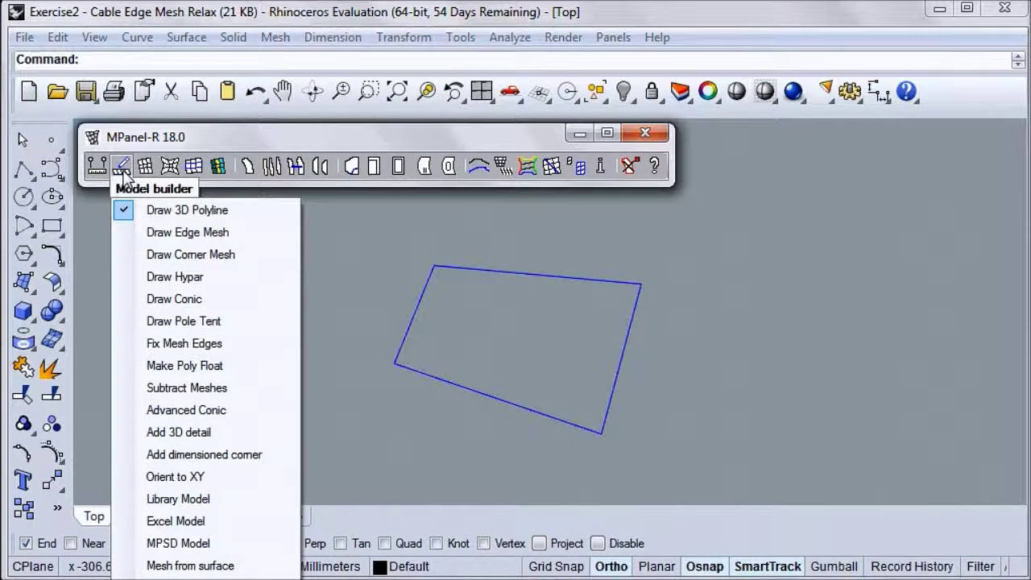
pyautogui.click(127, 256)
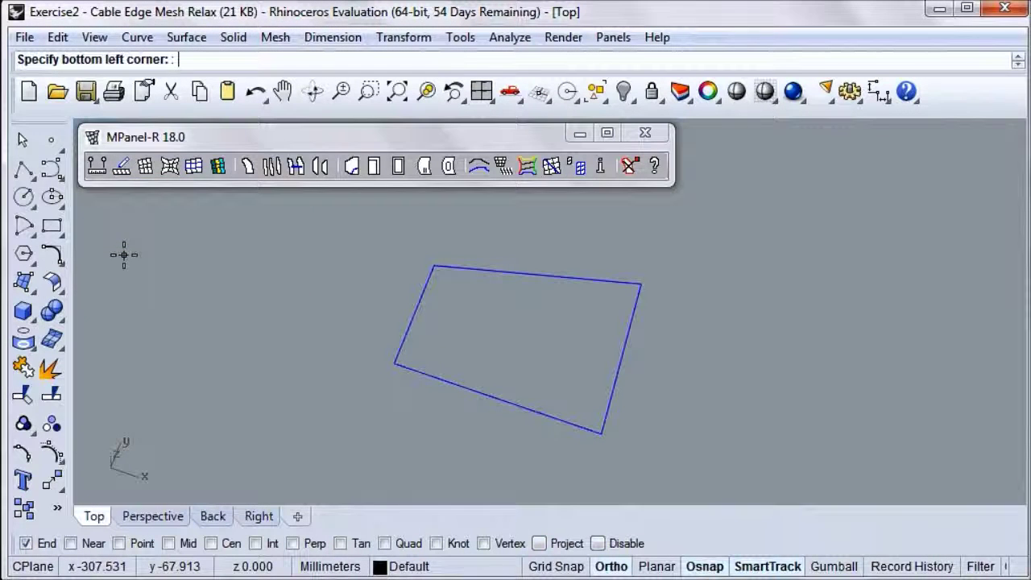
pyautogui.moveTo(289, 323); pyautogui.dragTo(394, 364)
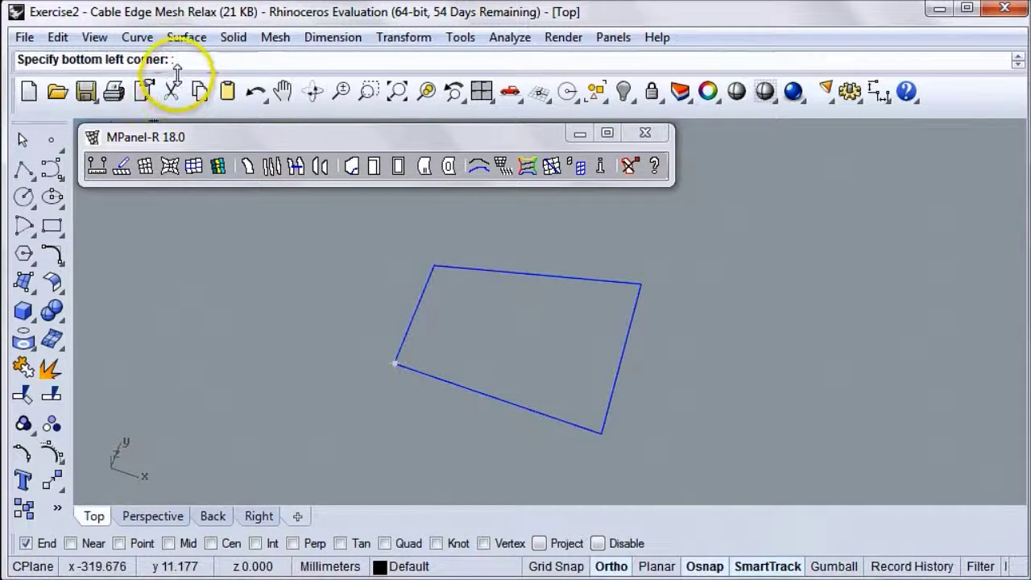
pyautogui.click(395, 364)
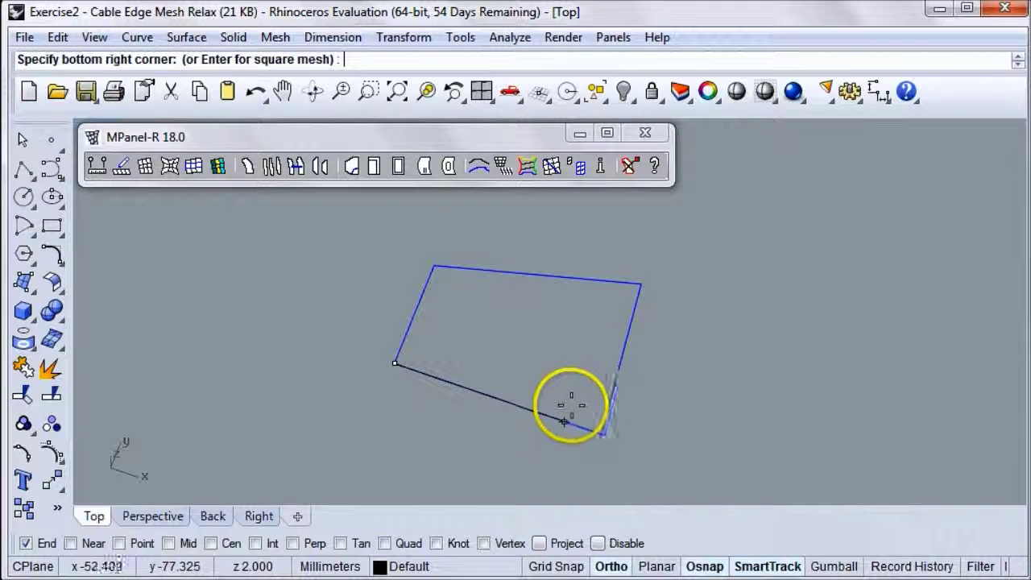
pyautogui.click(602, 433)
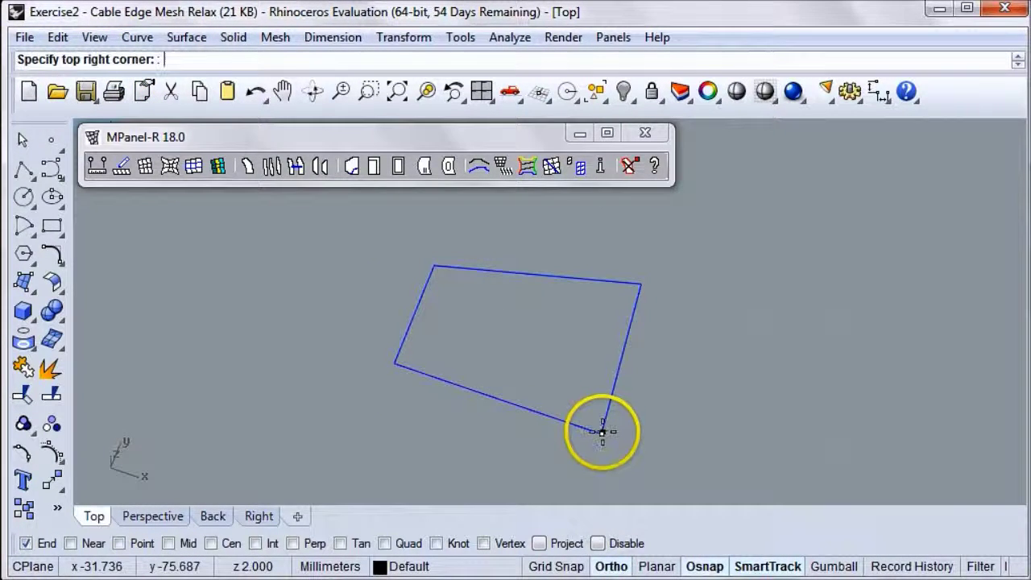
pyautogui.click(633, 282)
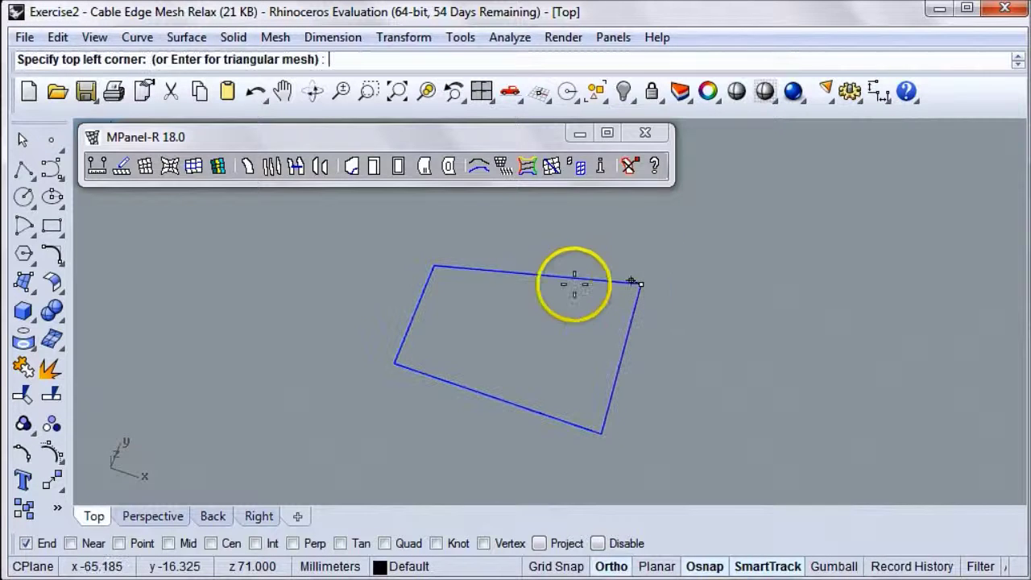
pyautogui.click(434, 267)
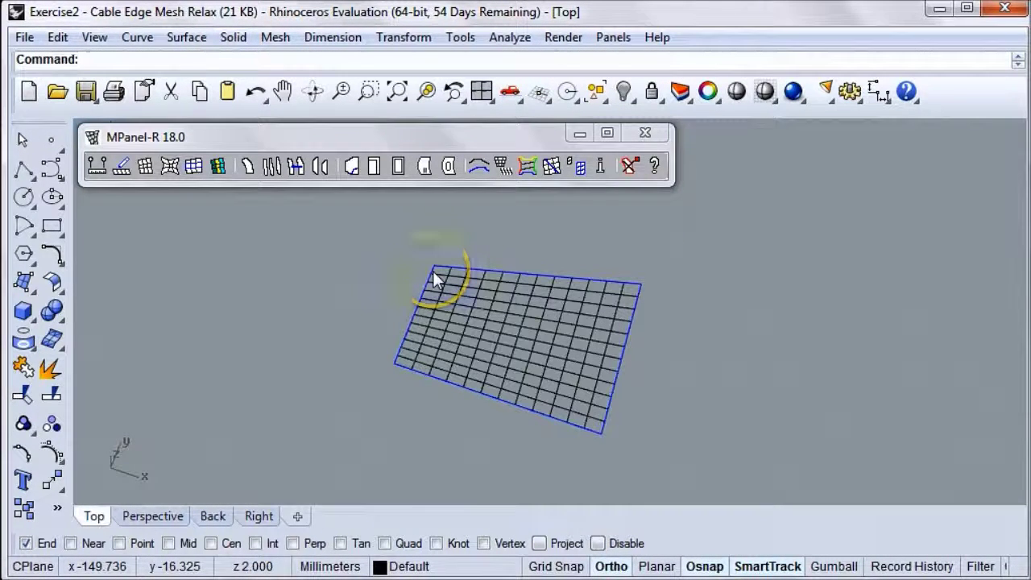
pyautogui.click(312, 93)
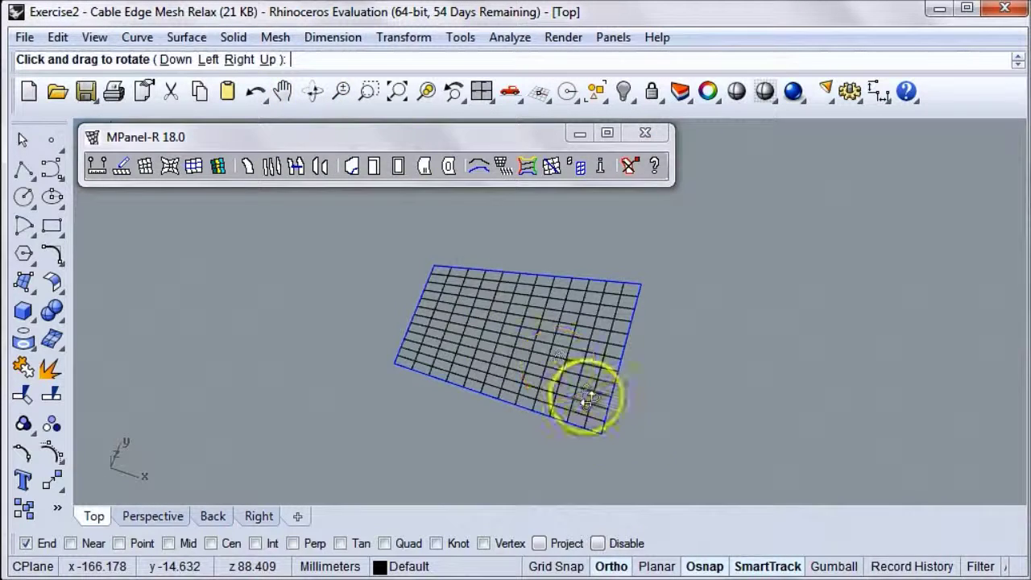
pyautogui.moveTo(587, 395); pyautogui.dragTo(647, 330)
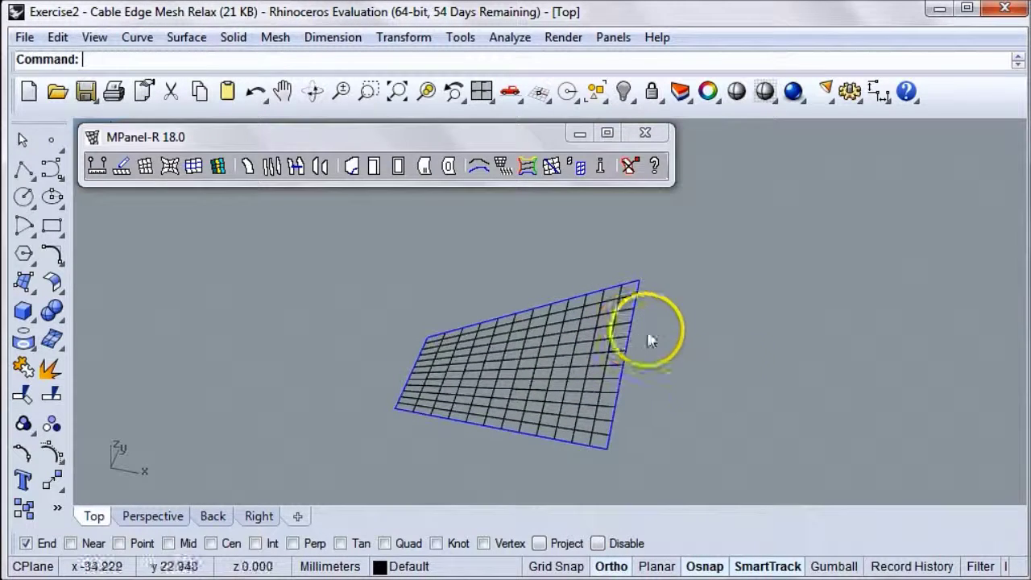
# Window-select the grid mesh, run MPanel's Relax cable edge meshes, and dismiss the red preview
pyautogui.press('Return')
pyautogui.moveTo(676, 472); pyautogui.dragTo(382, 262)
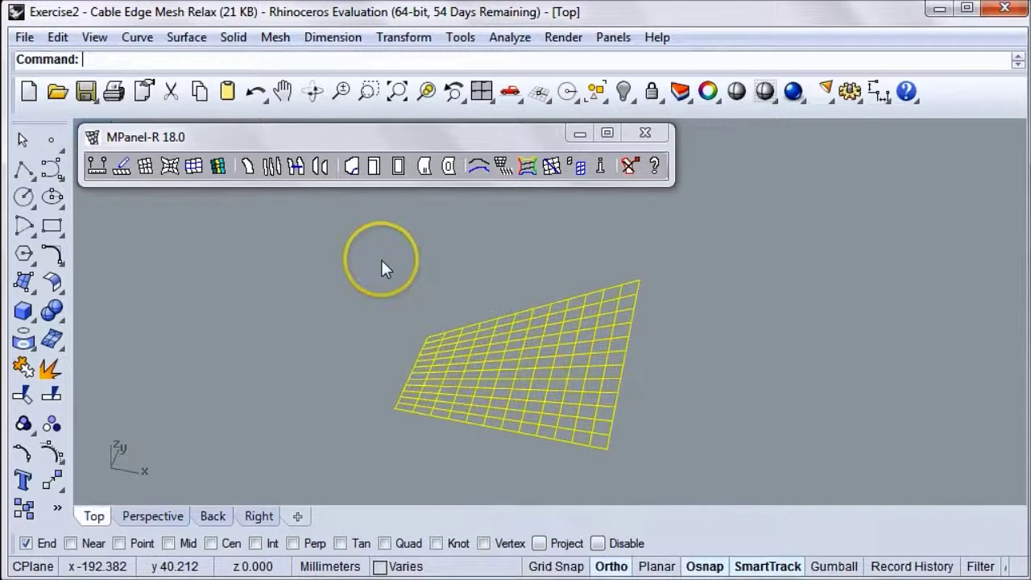
pyautogui.click(169, 167)
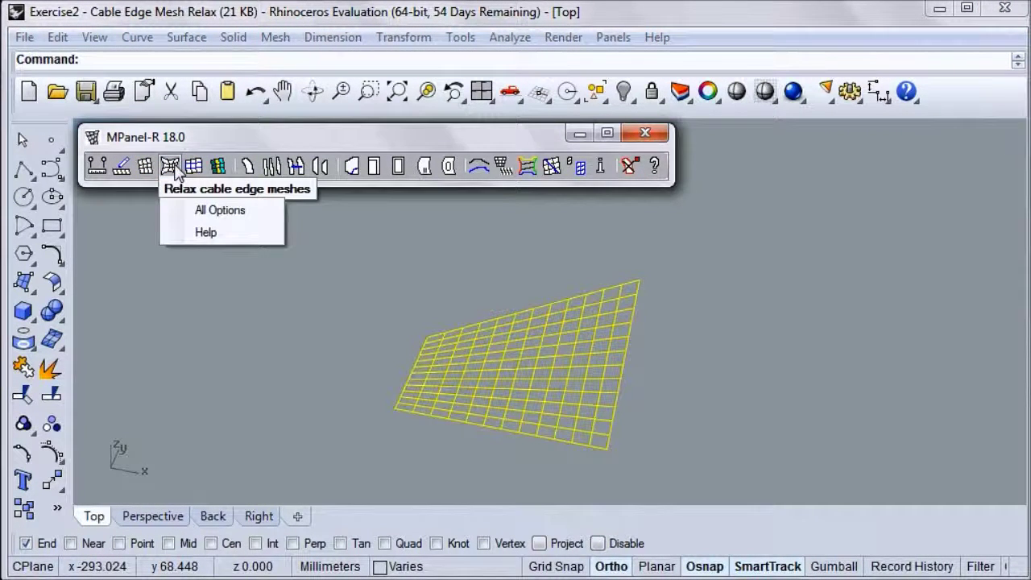
pyautogui.click(171, 166)
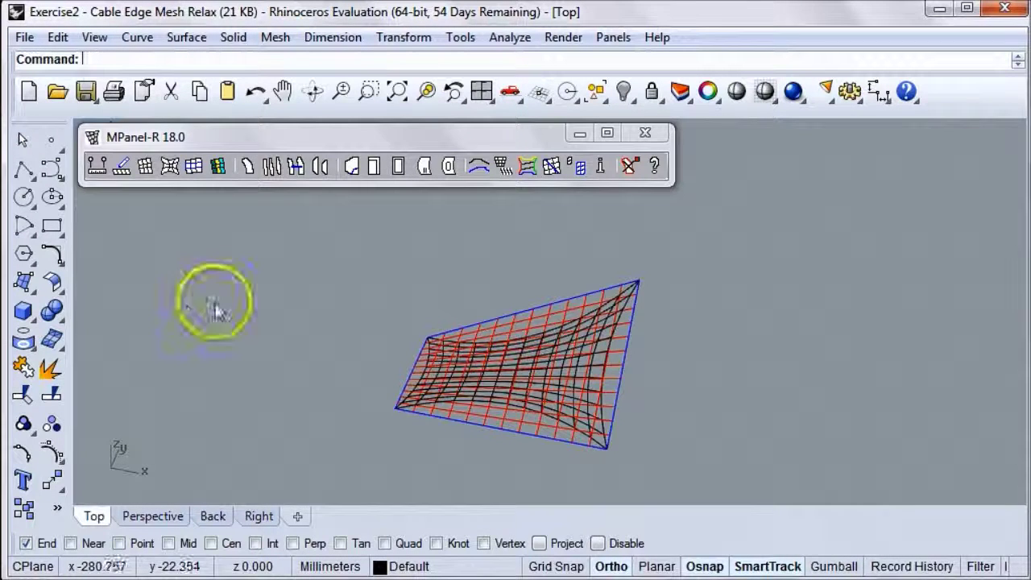
pyautogui.click(629, 166)
# Orbit the view to inspect the relaxed cable-edge mesh from a new angle
pyautogui.click(310, 93)
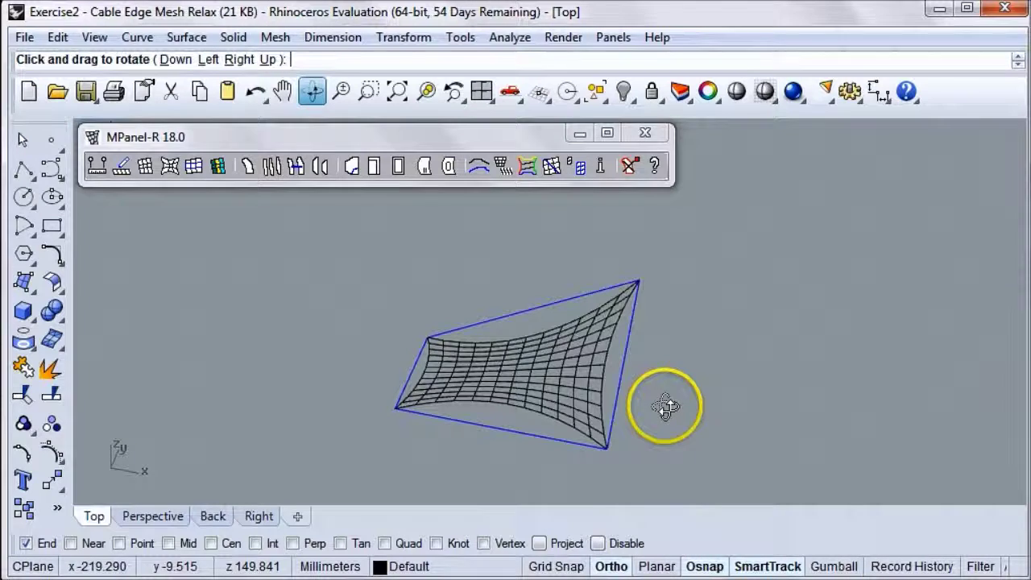
pyautogui.moveTo(654, 416); pyautogui.dragTo(719, 443)
pyautogui.press('Return')
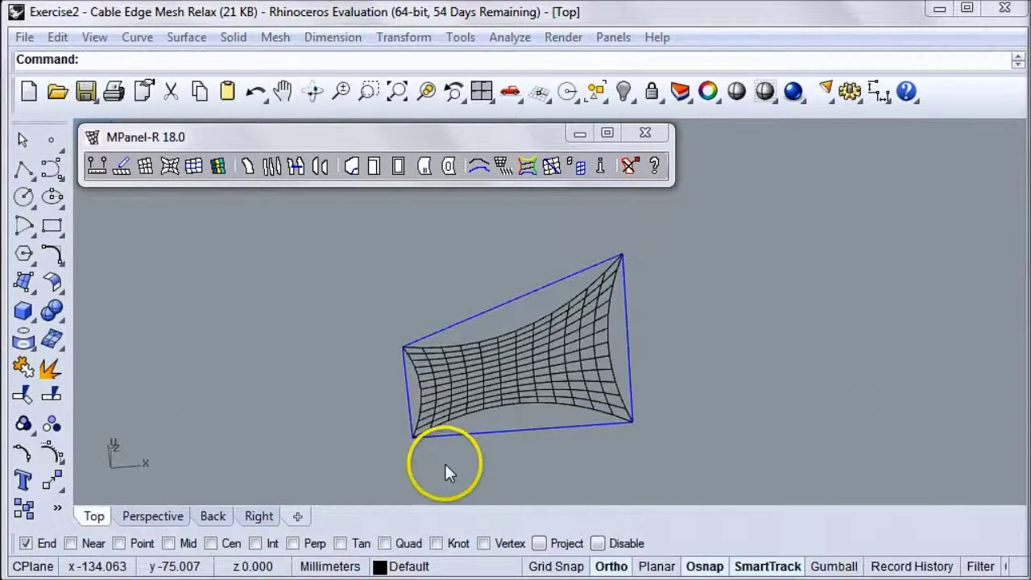
pyautogui.rightClick(169, 165)
# In MPanel's Cable edge relaxation options, set Top and Bottom tension ratios to 2 and confirm
pyautogui.click(187, 211)
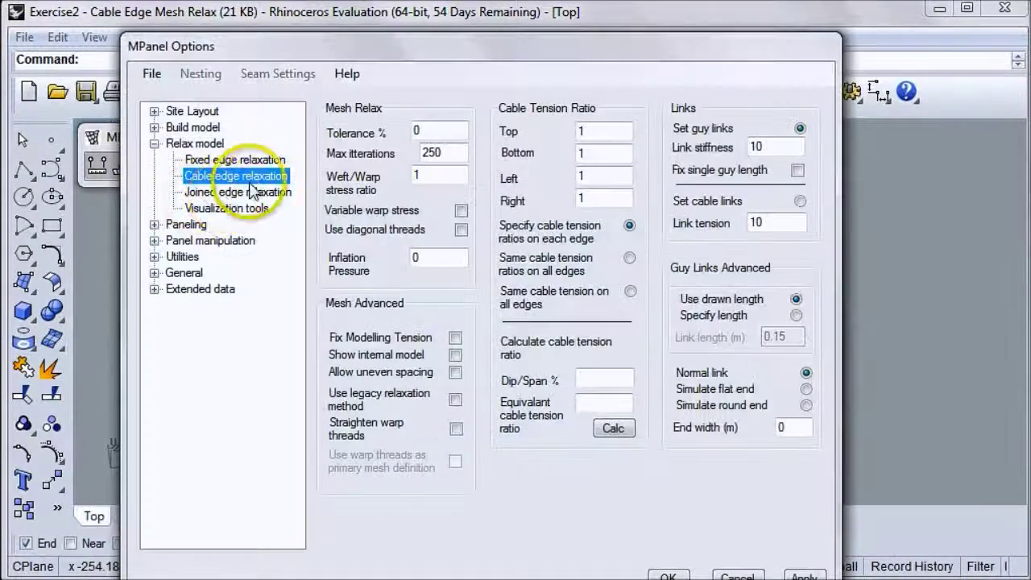
pyautogui.moveTo(390, 46); pyautogui.dragTo(381, 0)
pyautogui.click(576, 86)
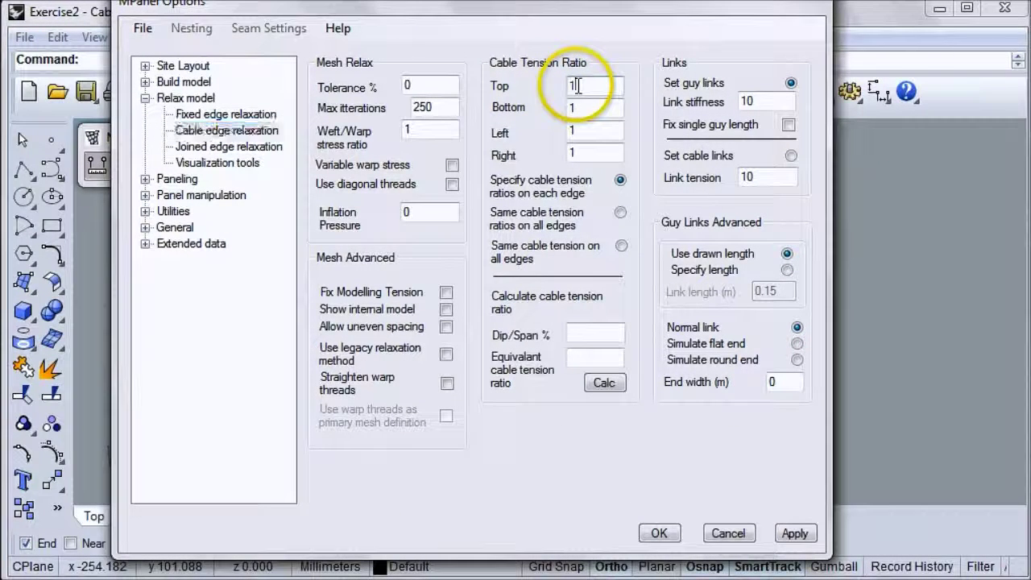
pyautogui.doubleClick(577, 86)
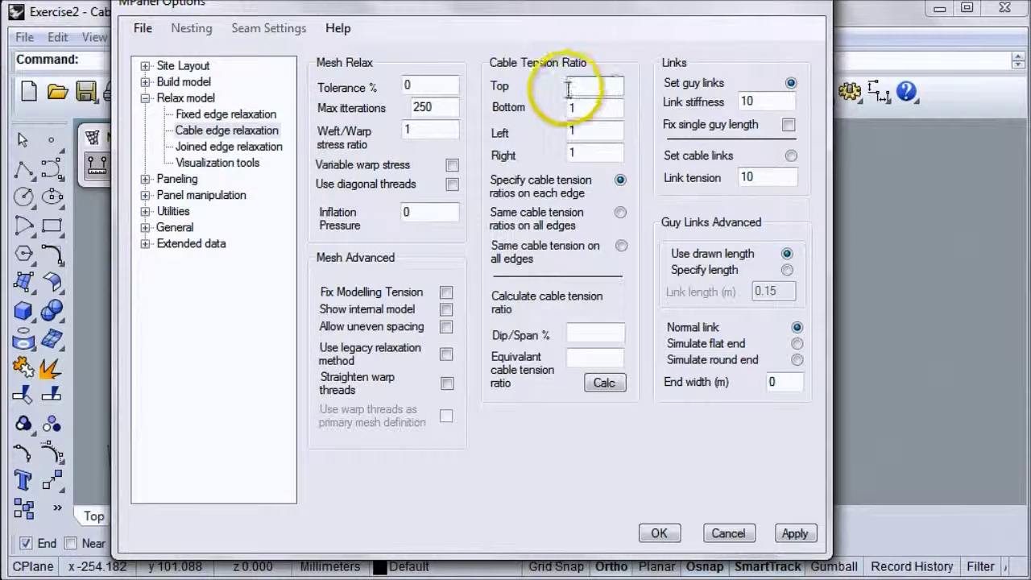
pyautogui.write('2')
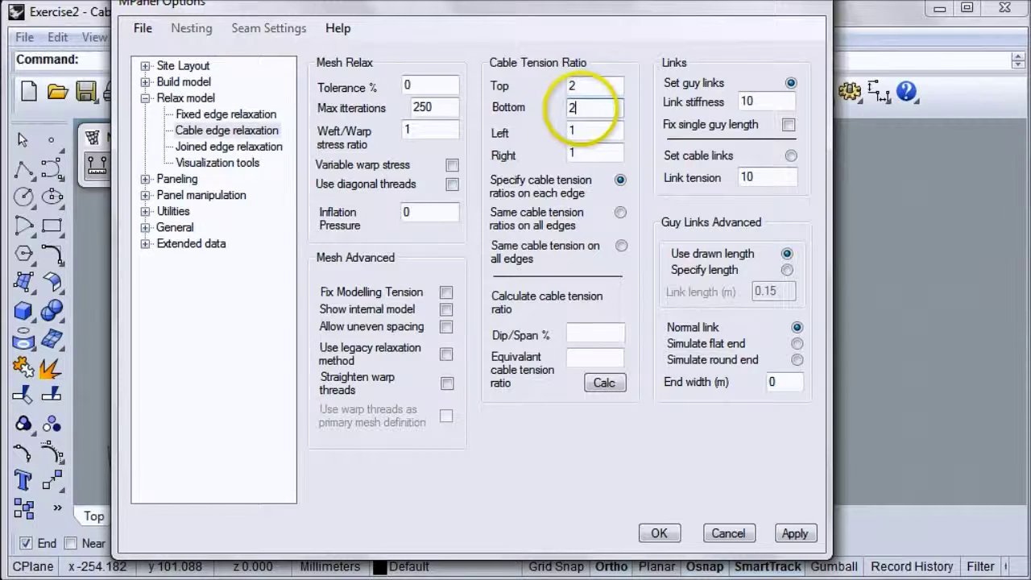
pyautogui.click(658, 534)
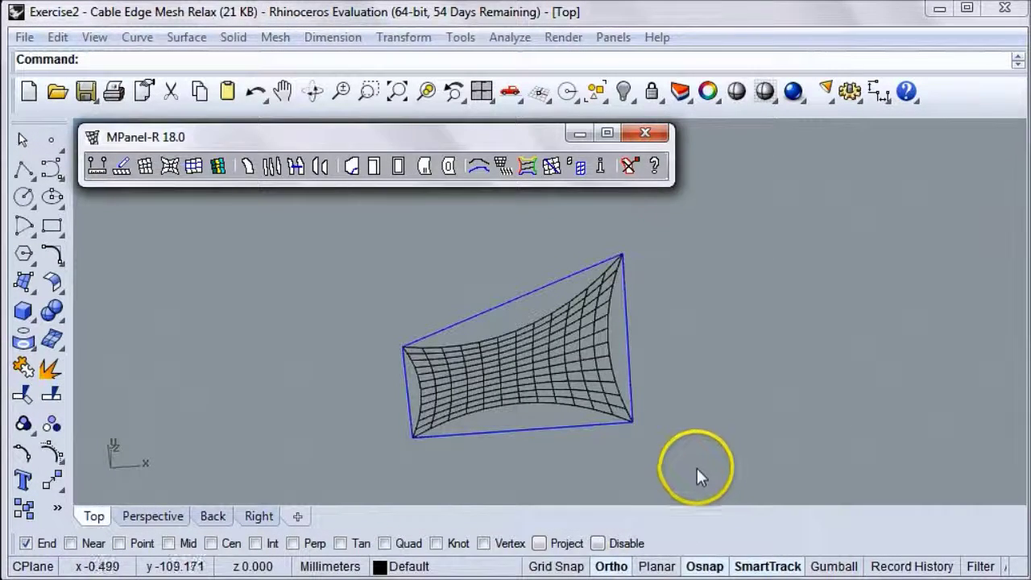
# Re-run the cable-edge relaxation on the selected mesh with the new ratios and clear the red curves
pyautogui.moveTo(378, 278); pyautogui.dragTo(338, 218)
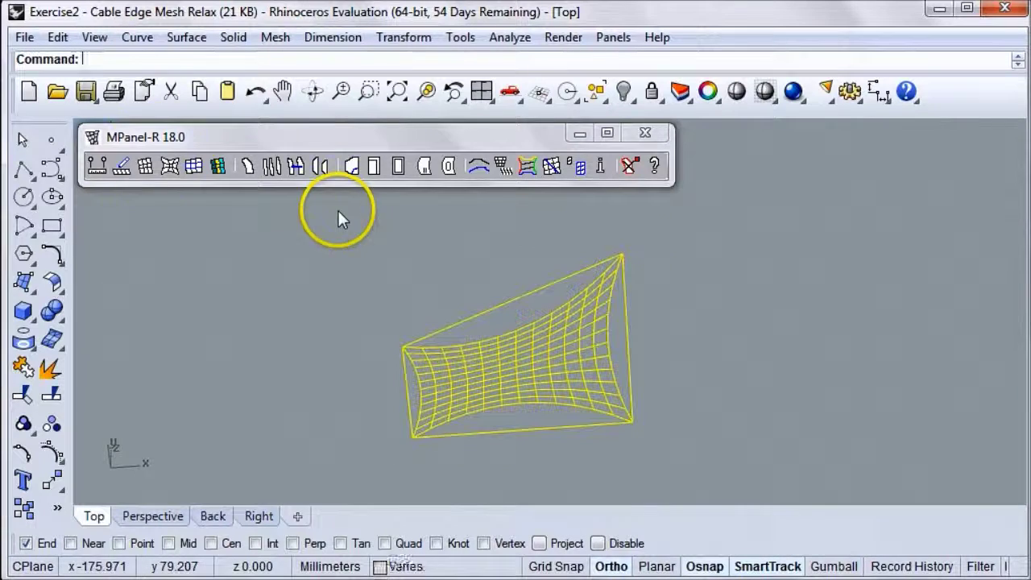
pyautogui.click(169, 167)
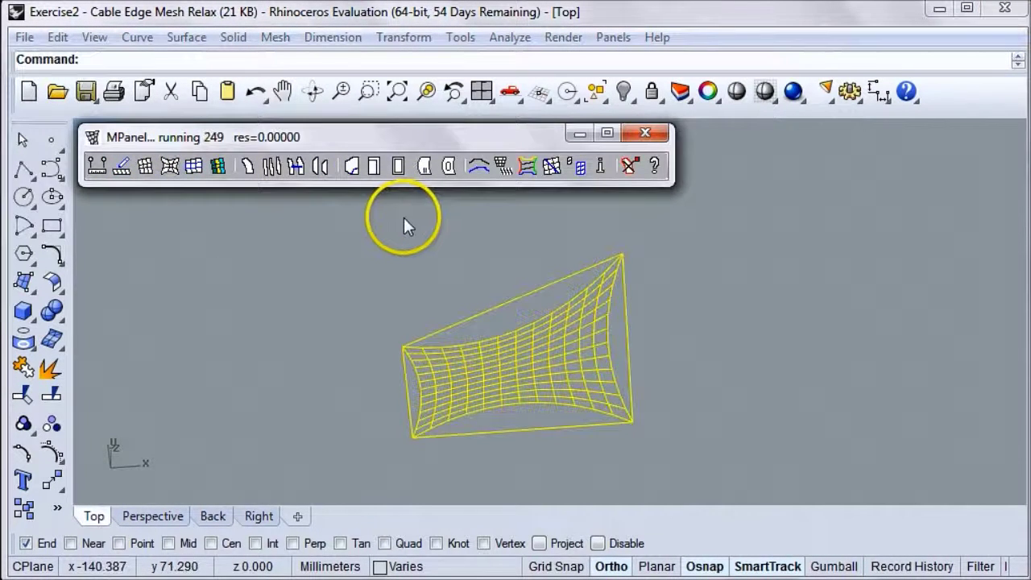
pyautogui.click(313, 91)
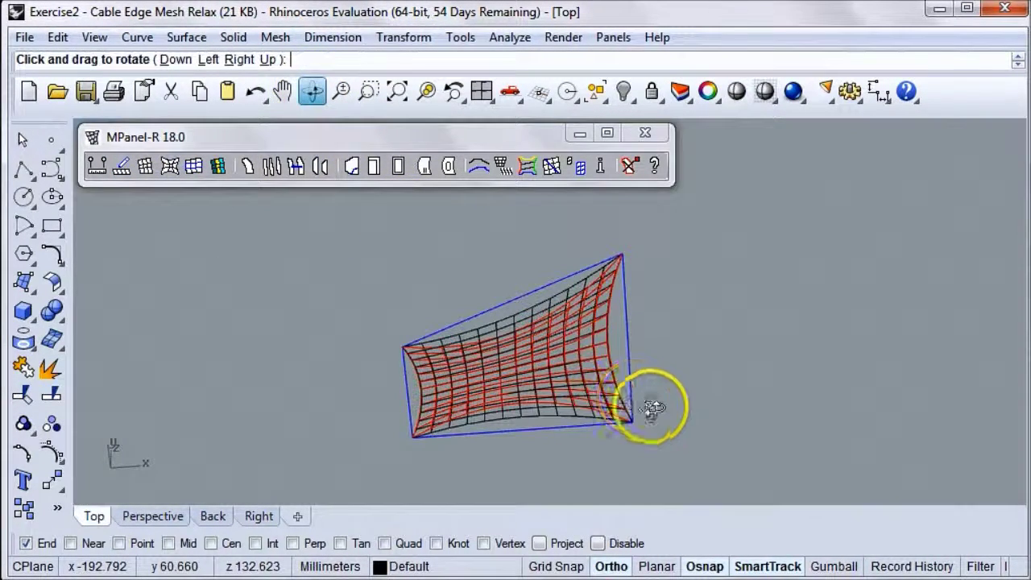
pyautogui.moveTo(662, 395); pyautogui.dragTo(567, 467)
pyautogui.press('Escape')
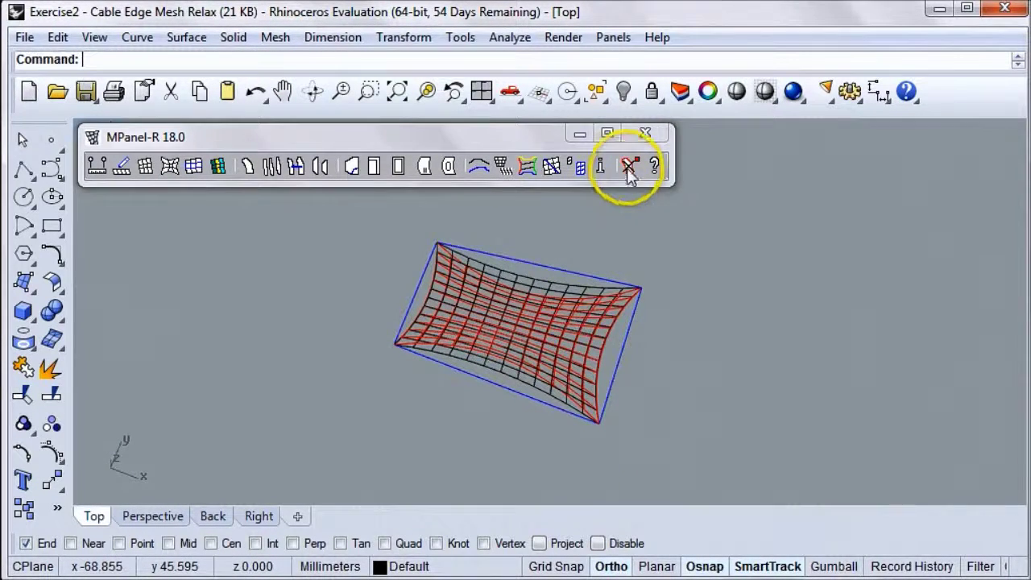
pyautogui.click(626, 168)
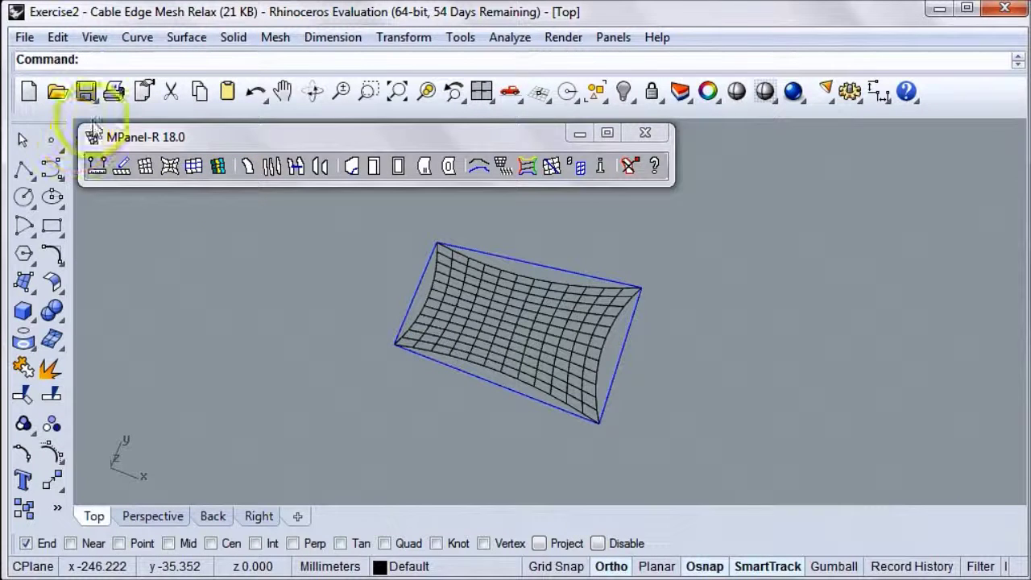
# Return the Top viewport to a flat plan view and start the Polyline command
pyautogui.click(784, 226)
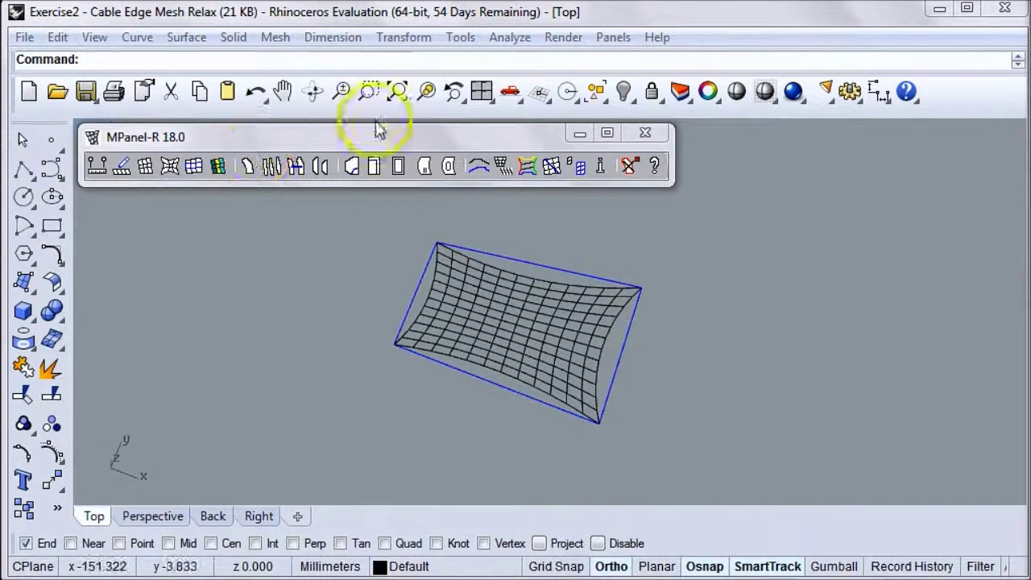
pyautogui.click(312, 91)
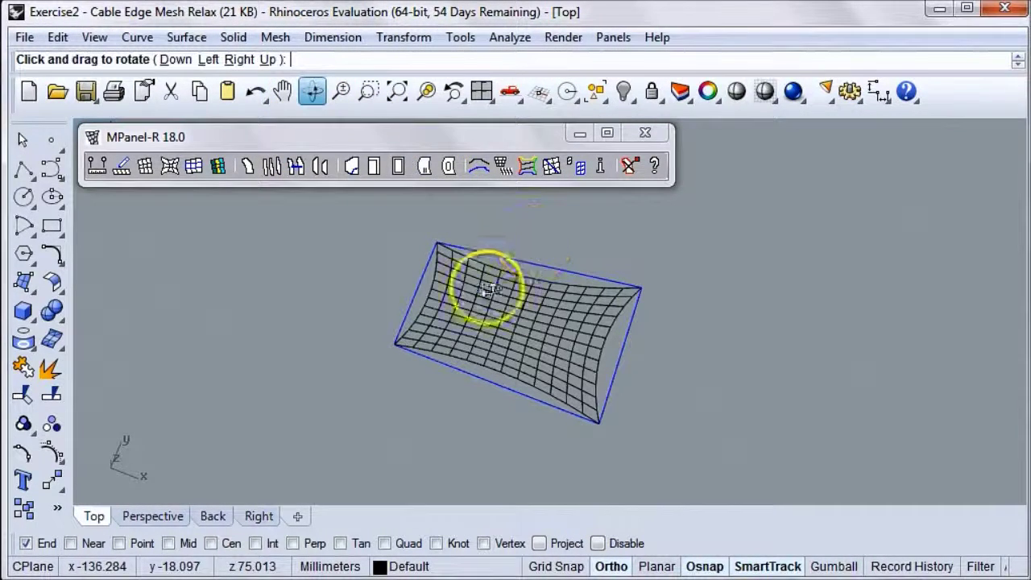
pyautogui.moveTo(487, 290); pyautogui.dragTo(538, 295)
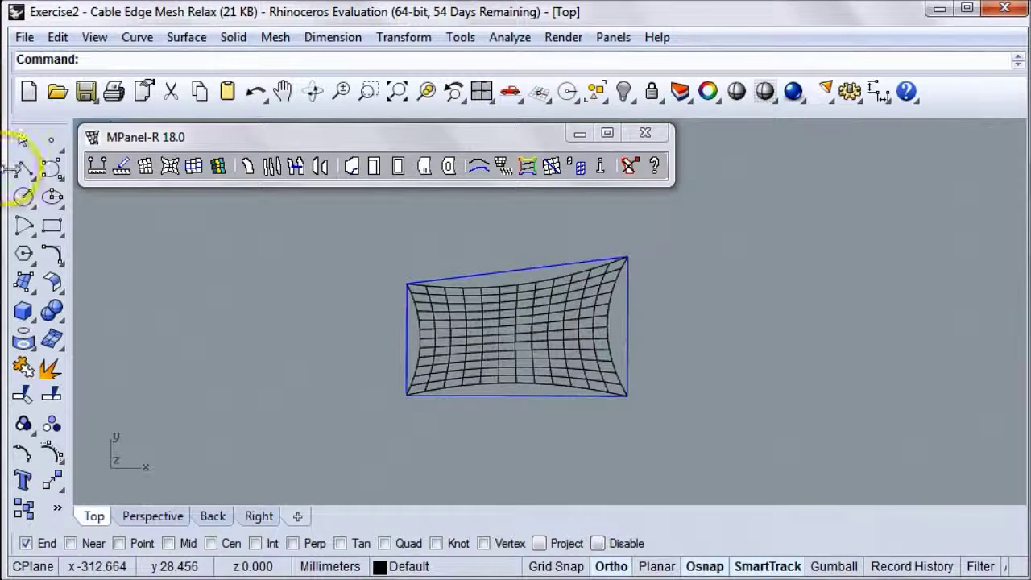
pyautogui.click(23, 169)
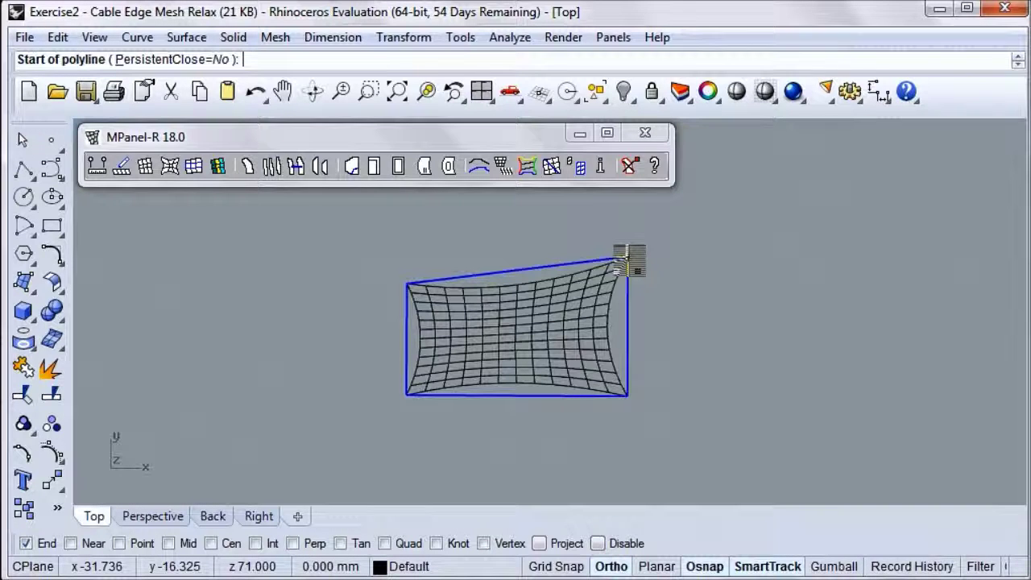
# Draw a short two-point guy line running up from the mesh's top-right corner
pyautogui.click(625, 261)
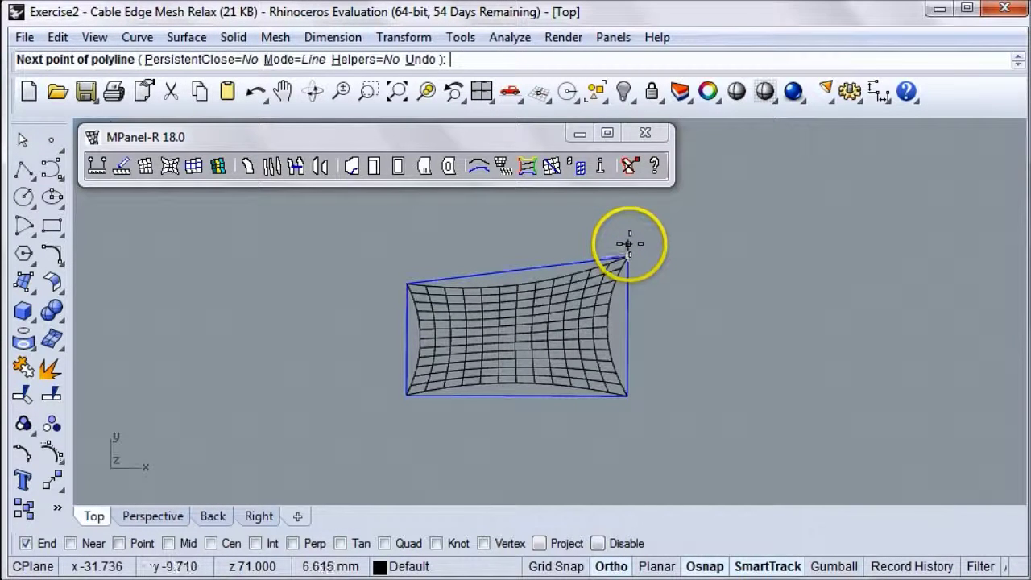
pyautogui.click(628, 243)
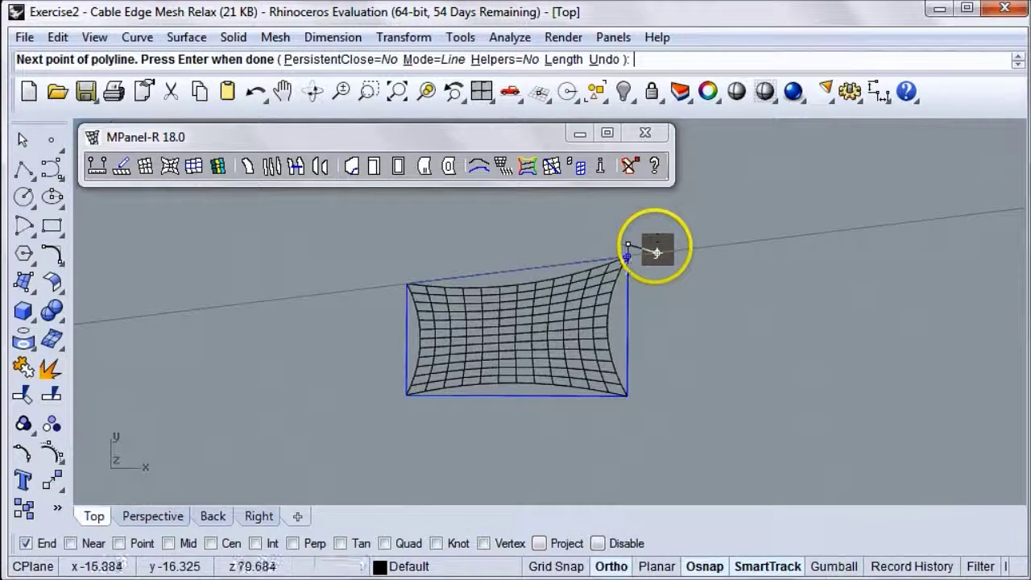
pyautogui.rightClick(606, 257)
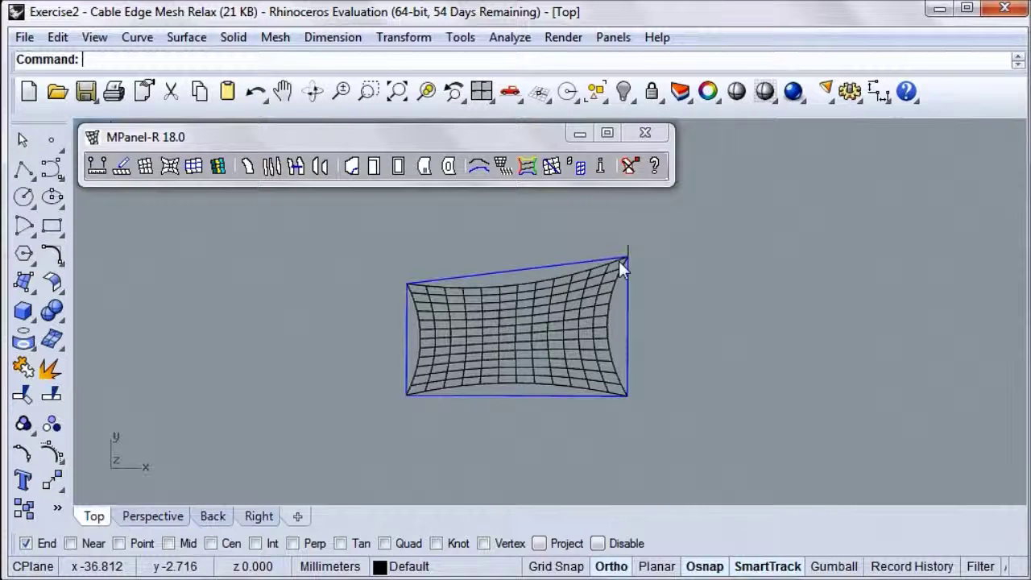
pyautogui.click(51, 452)
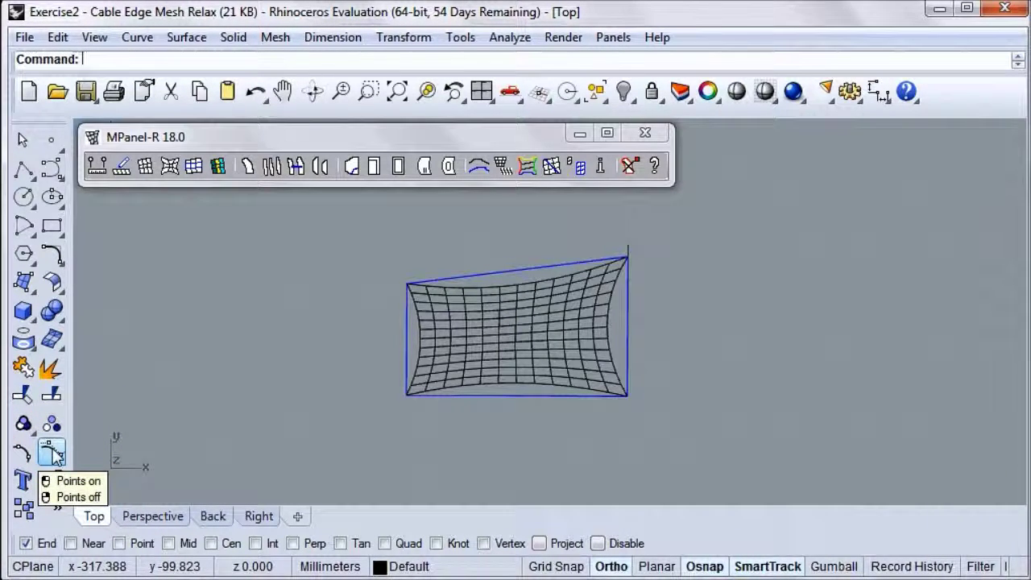
# Turn on control points for the relaxed mesh
pyautogui.click(51, 453)
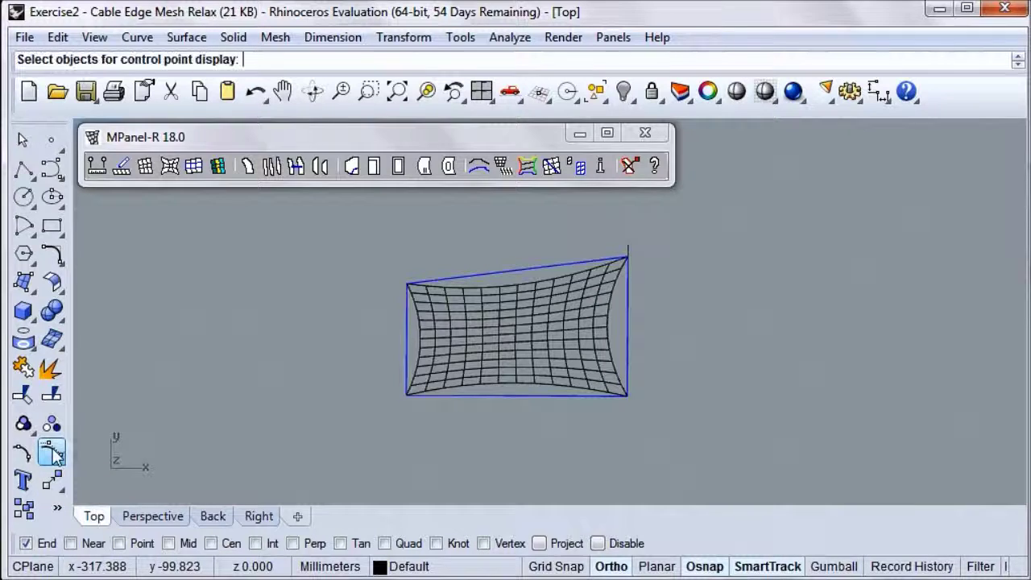
pyautogui.click(492, 338)
pyautogui.press('Return')
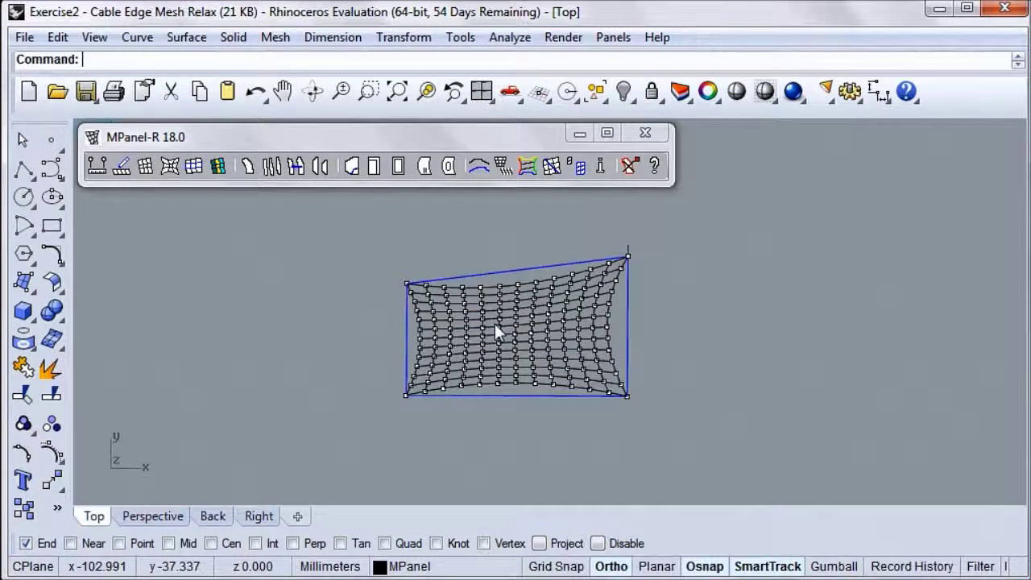
# Move the mesh's top-right corner point onto the end of the guy line
pyautogui.moveTo(494, 330)
pyautogui.mouseDown()
pyautogui.moveTo(550, 318)
pyautogui.moveTo(628, 257)
pyautogui.mouseUp()
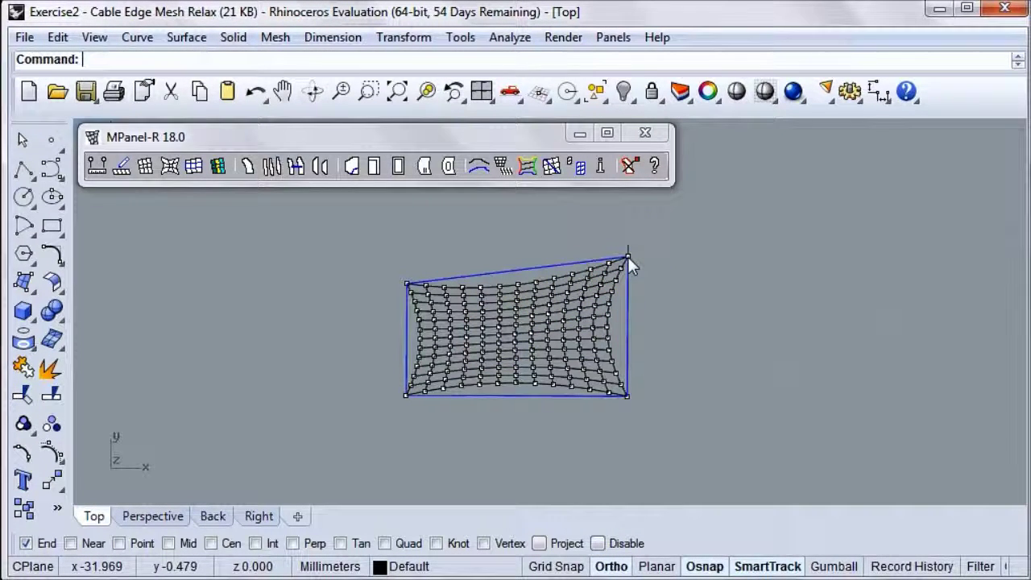
pyautogui.click(628, 257)
pyautogui.click(670, 294)
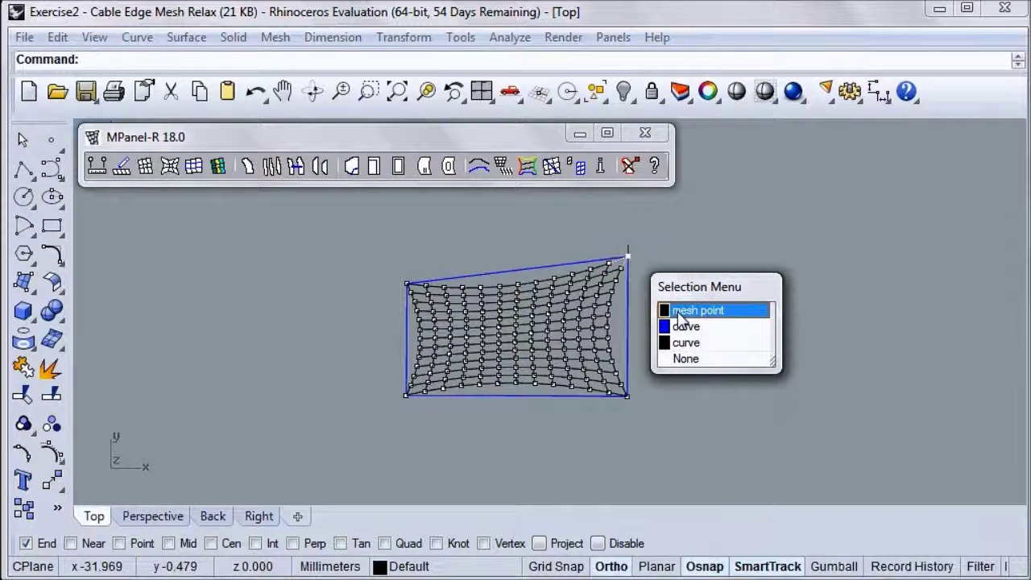
pyautogui.click(679, 311)
pyautogui.moveTo(626, 262); pyautogui.dragTo(627, 246)
pyautogui.moveTo(597, 391); pyautogui.dragTo(598, 391)
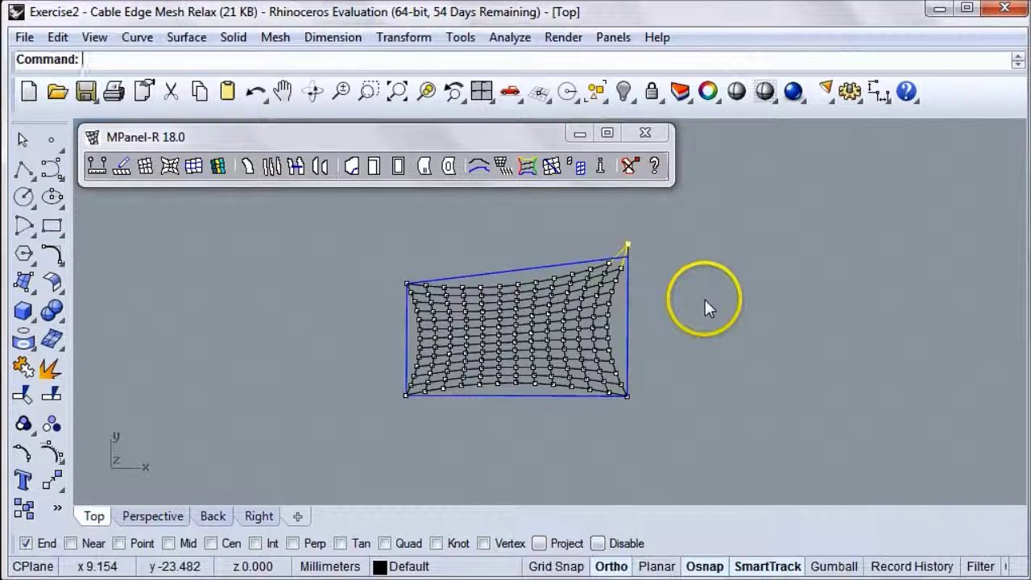
pyautogui.click(714, 334)
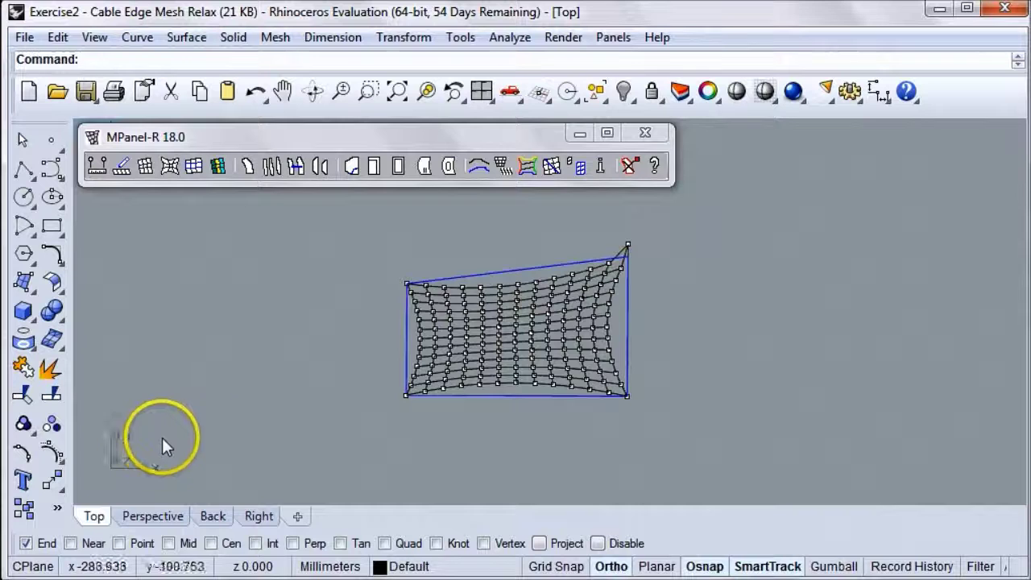
pyautogui.click(683, 310)
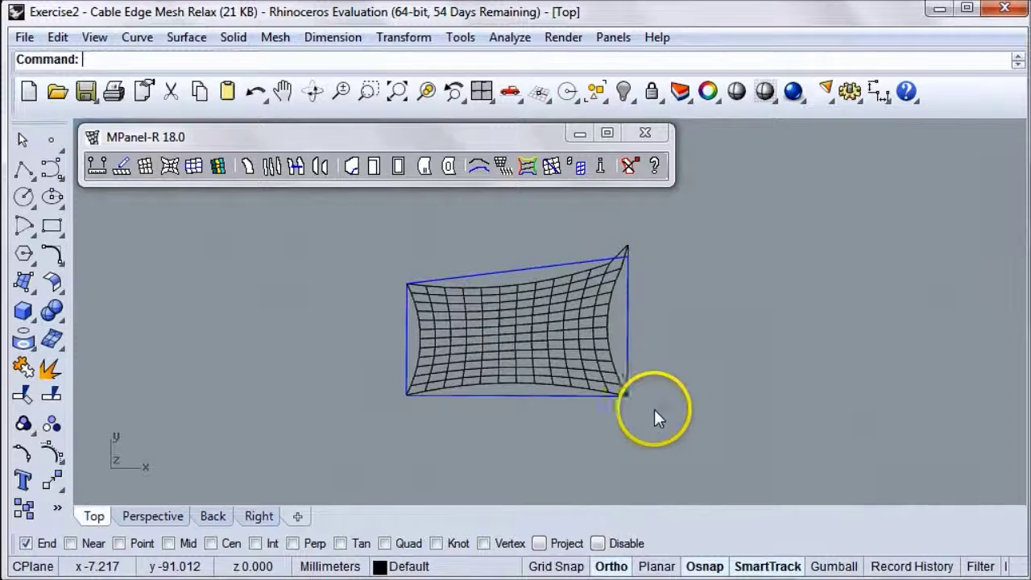
# Re-relax the mesh with its pulled-out corner using MPanel and clear the red preview
pyautogui.moveTo(673, 421); pyautogui.dragTo(360, 222)
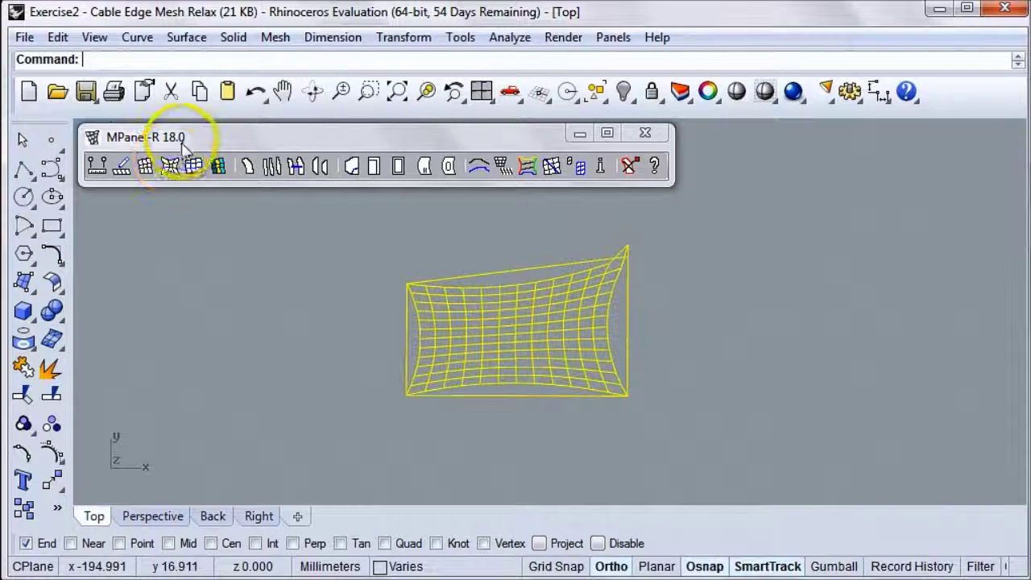
pyautogui.click(170, 166)
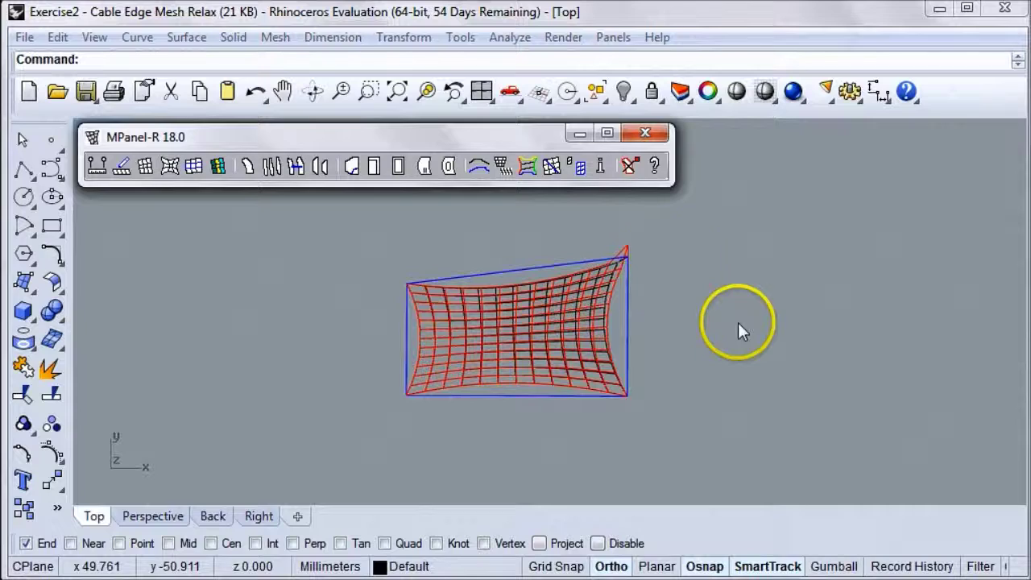
pyautogui.click(629, 168)
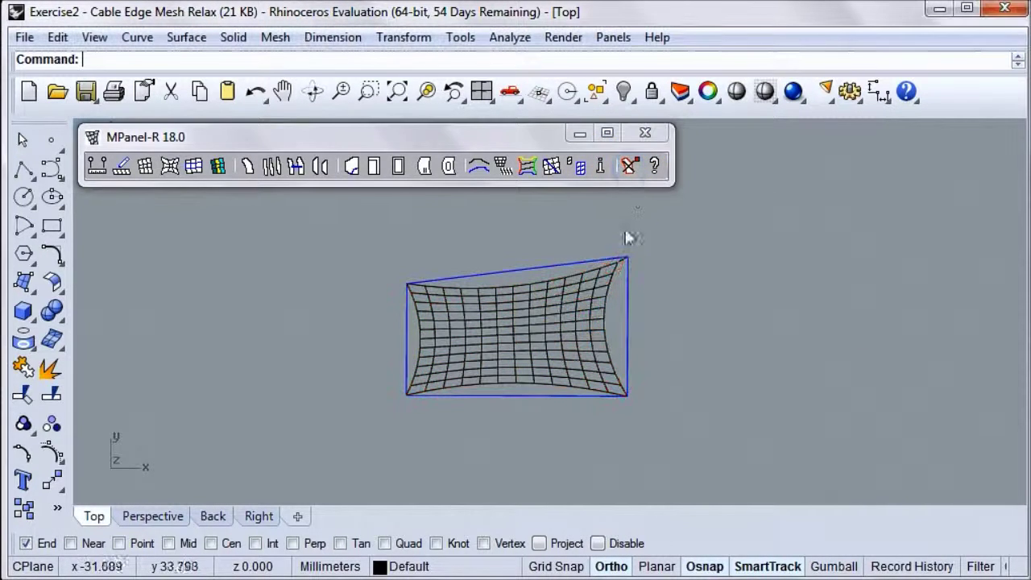
pyautogui.scroll(5, 621, 270)
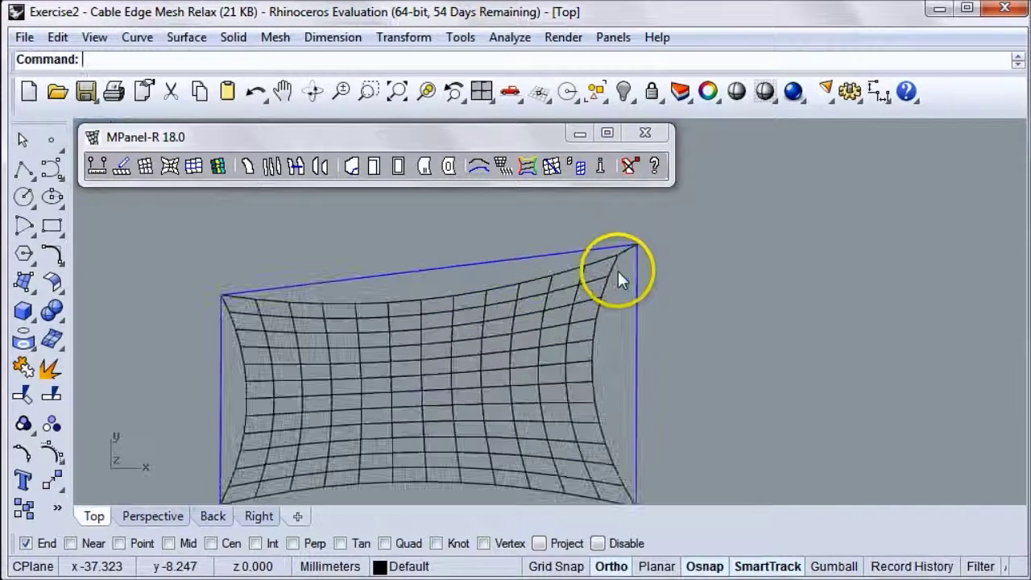
# Tilt the view to inspect the mesh in 3D, then return to the flat Top view
pyautogui.click(312, 91)
pyautogui.moveTo(663, 278); pyautogui.dragTo(669, 327)
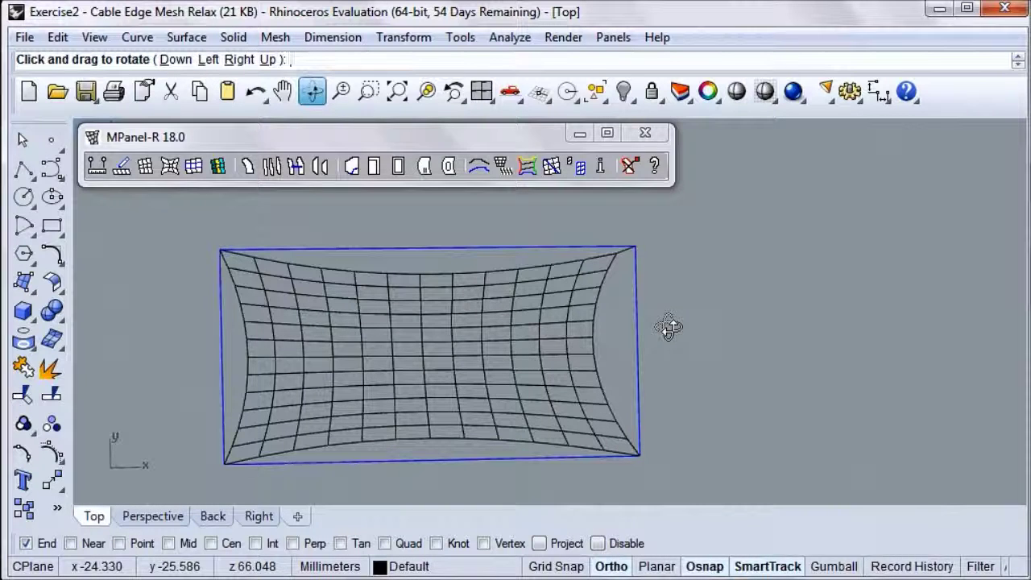
pyautogui.moveTo(667, 329); pyautogui.dragTo(667, 329)
pyautogui.press('Escape')
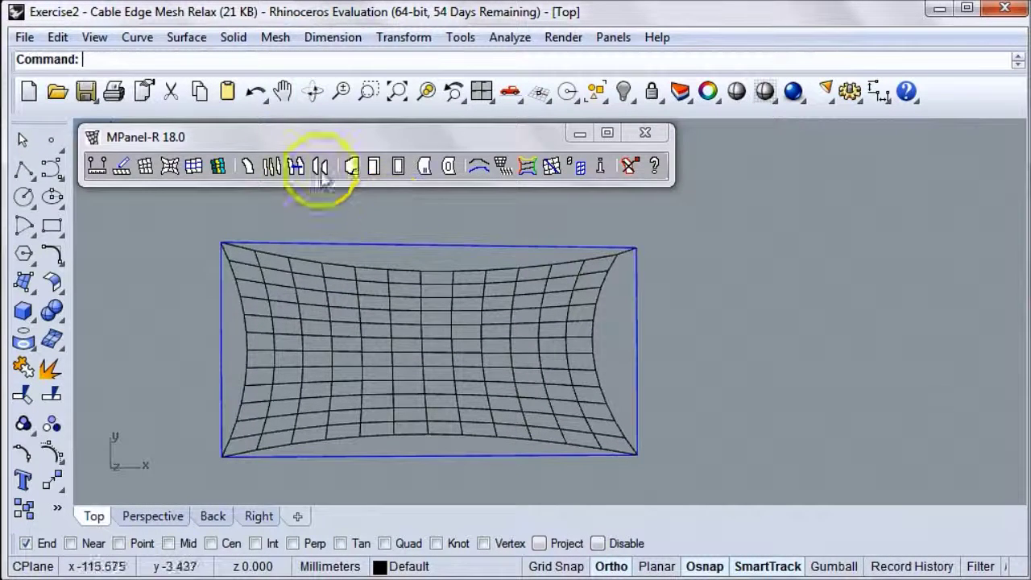
# In the complete-mesh paneling options, enable Specify Num Panels, set the count to 4, and confirm
pyautogui.click(283, 138)
pyautogui.click(271, 166)
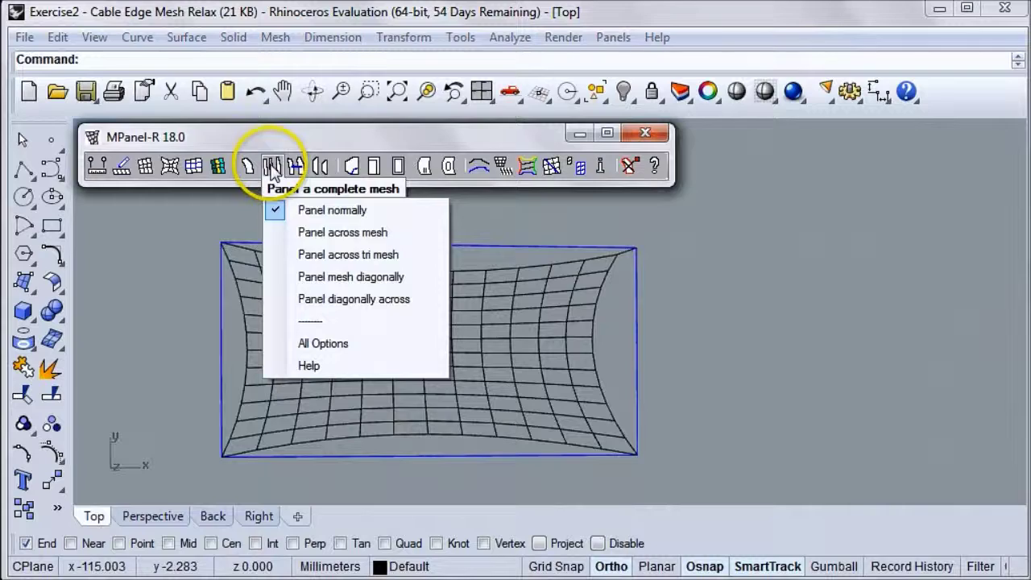
pyautogui.click(286, 341)
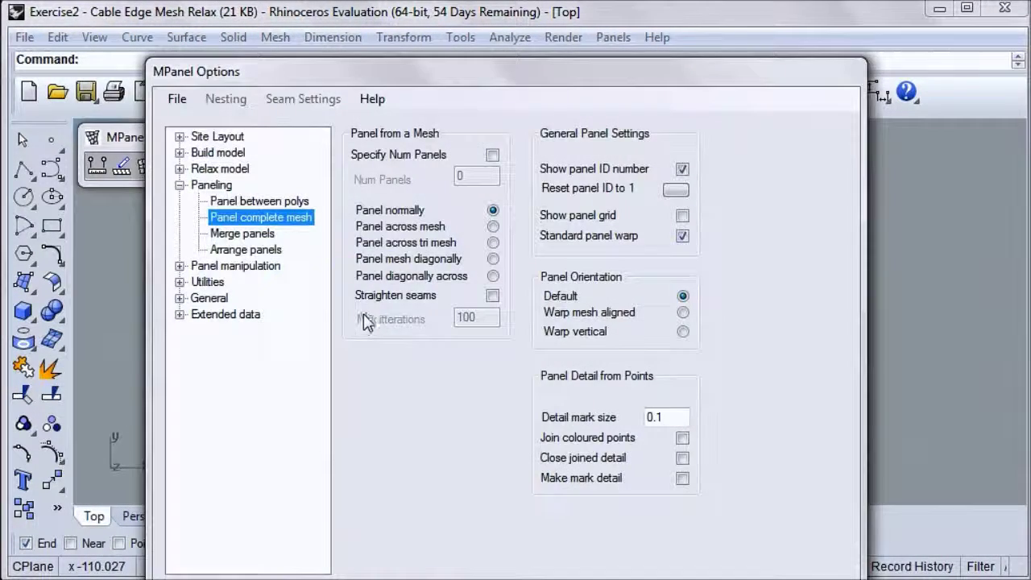
pyautogui.moveTo(372, 86); pyautogui.dragTo(376, 36)
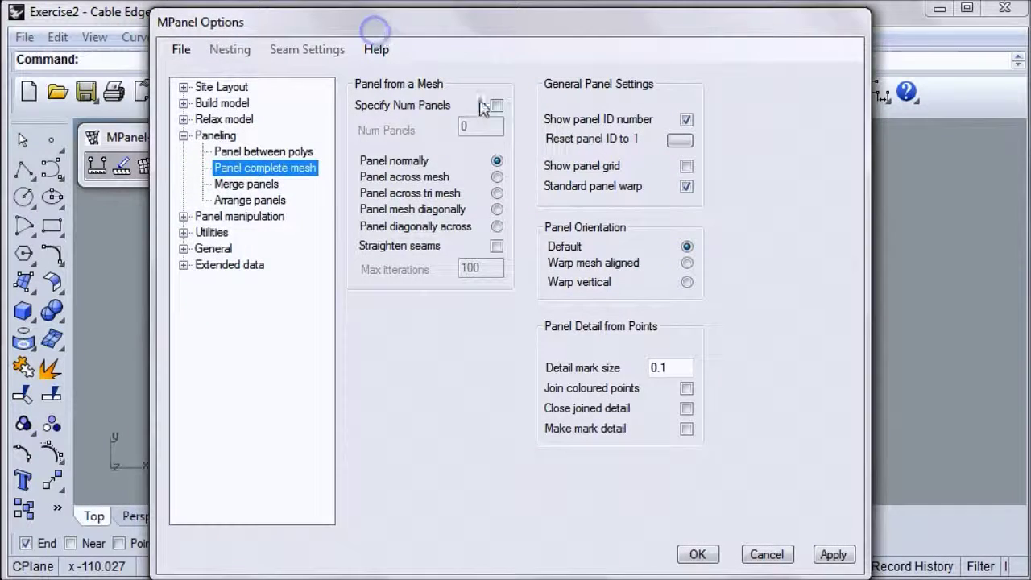
pyautogui.click(496, 108)
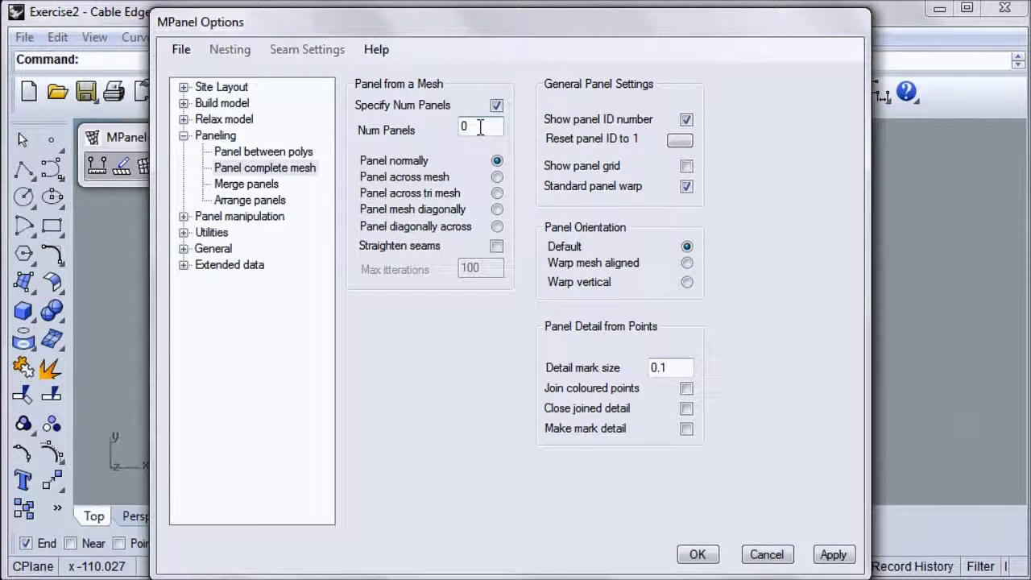
pyautogui.press('BackSpace')
pyautogui.click(698, 554)
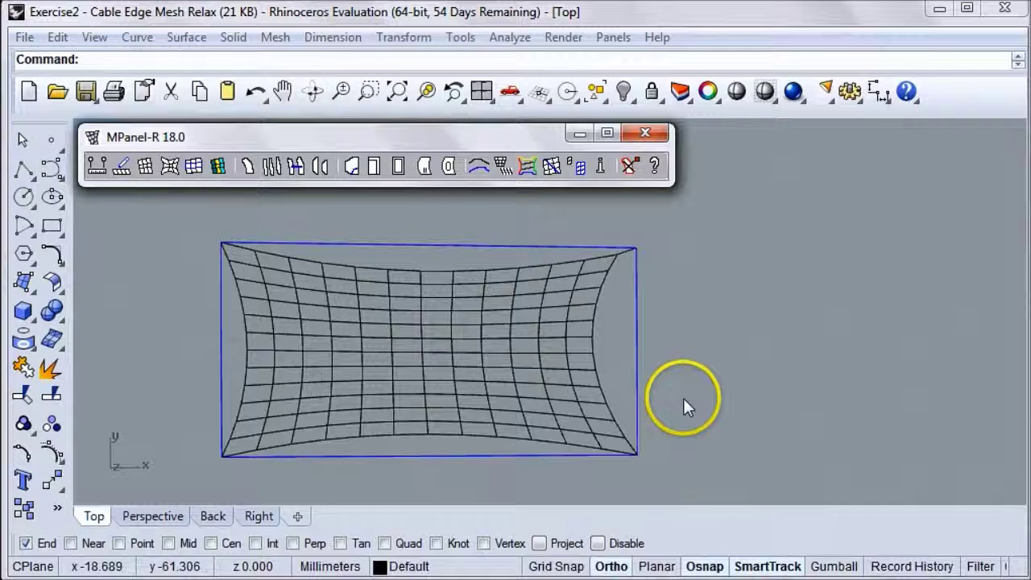
# Rerun Relax cable edge meshes on the mesh so its free edges curve inward again
pyautogui.click(713, 328)
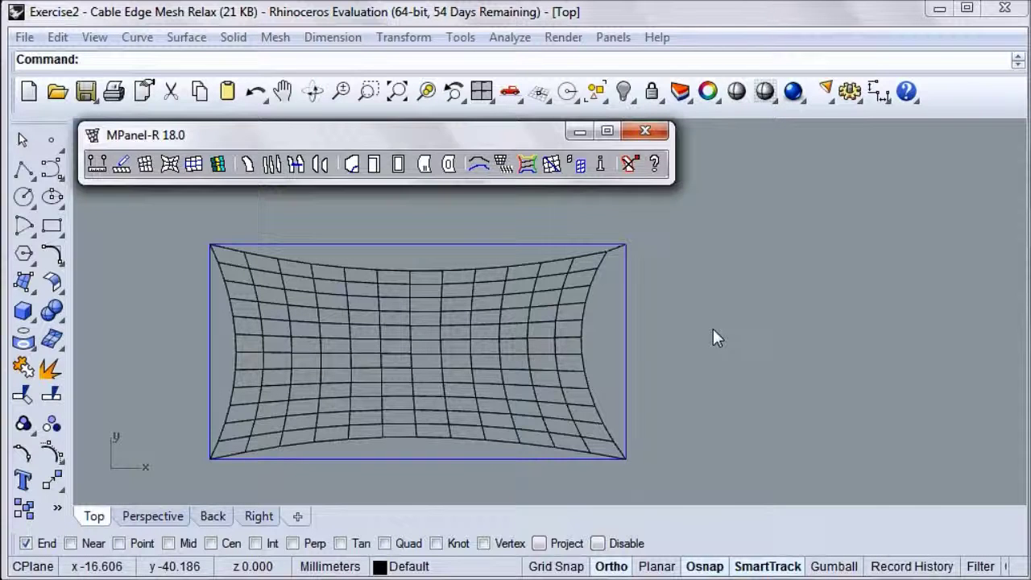
pyautogui.click(711, 346)
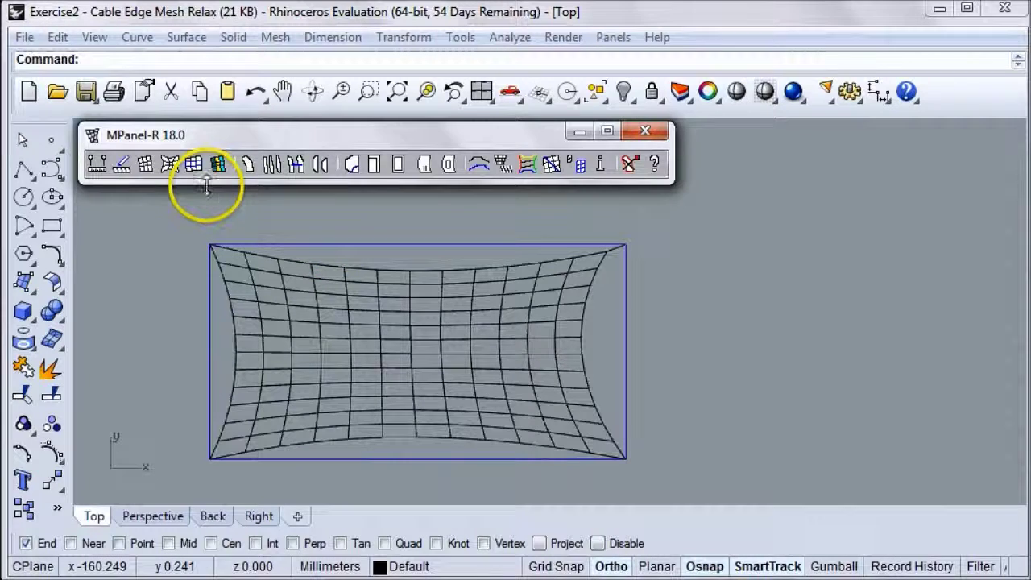
# Expand the MPanel log to show 171 nodes, 313 links, tension 165.62, then select the mesh
pyautogui.moveTo(206, 186); pyautogui.dragTo(203, 326)
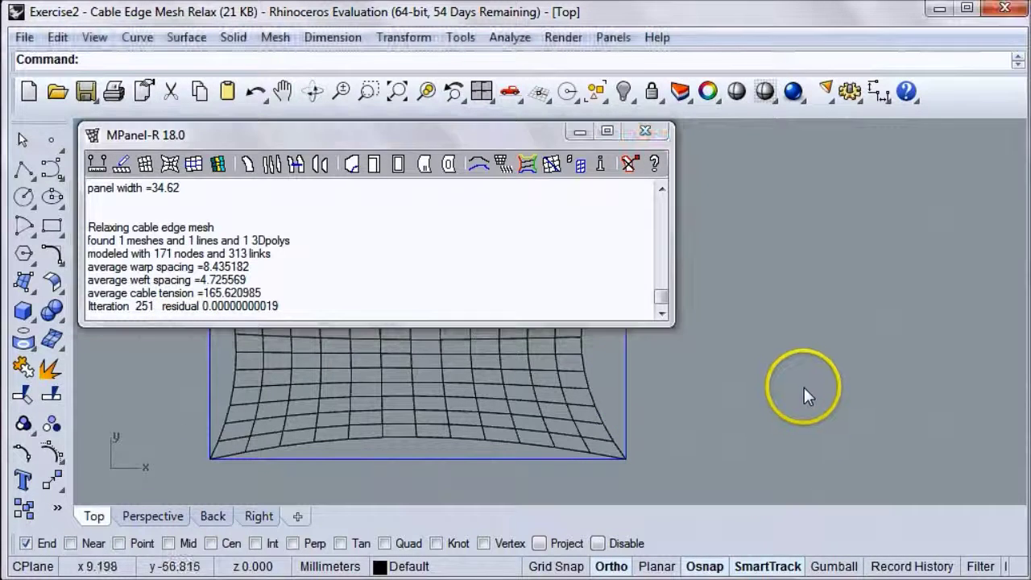
pyautogui.scroll(-5, 814, 379)
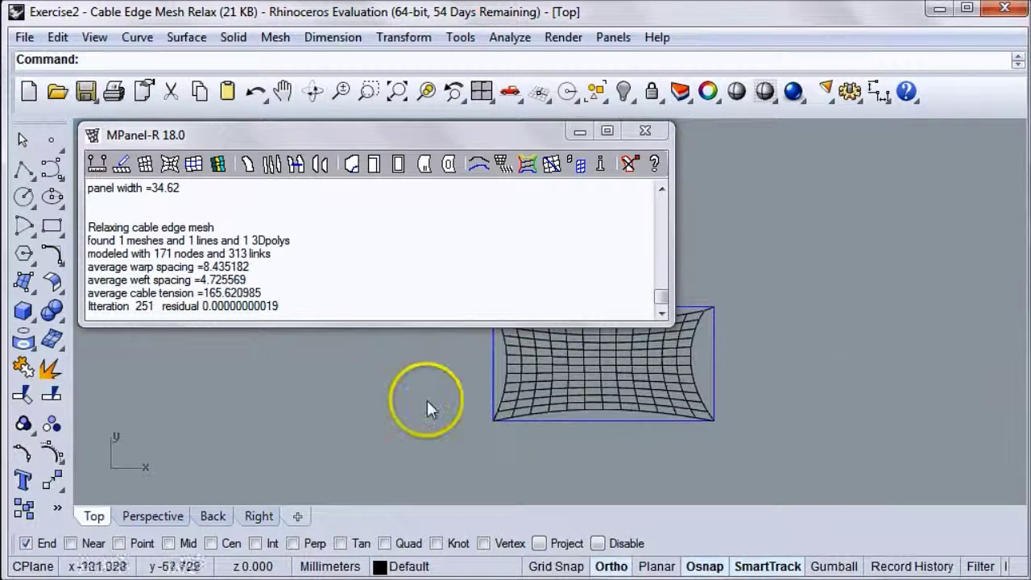
pyautogui.scroll(3, 293, 388)
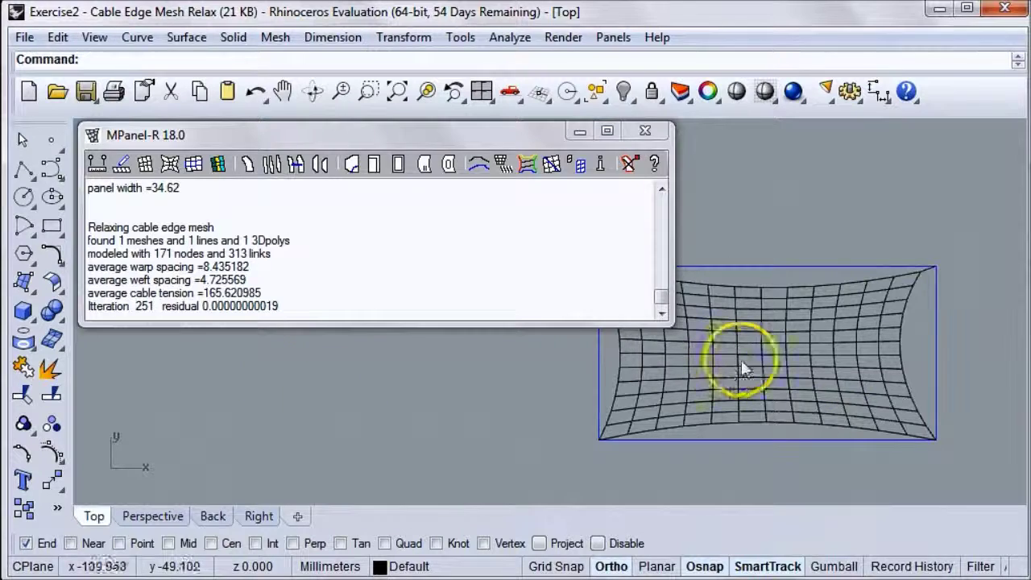
pyautogui.click(765, 353)
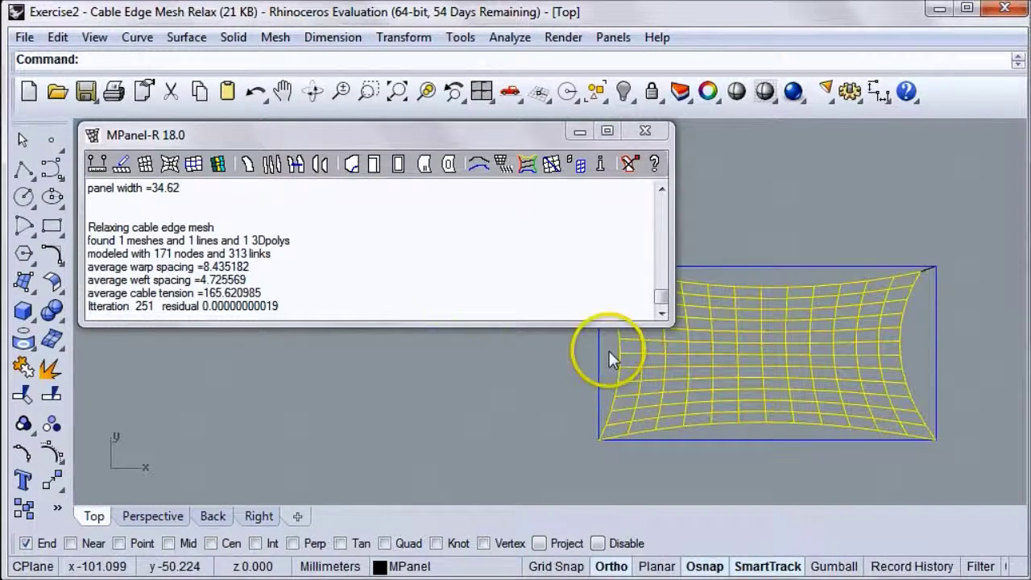
# Panel the complete mesh normally, collapsing the log and crossing-selecting the mesh to create panels 5–8
pyautogui.click(288, 137)
pyautogui.click(271, 171)
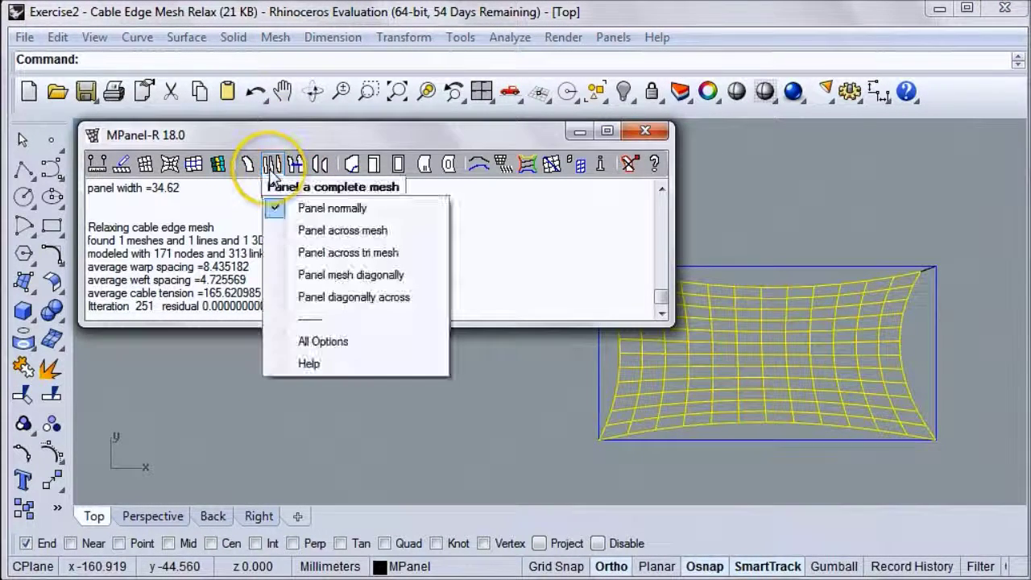
pyautogui.click(271, 170)
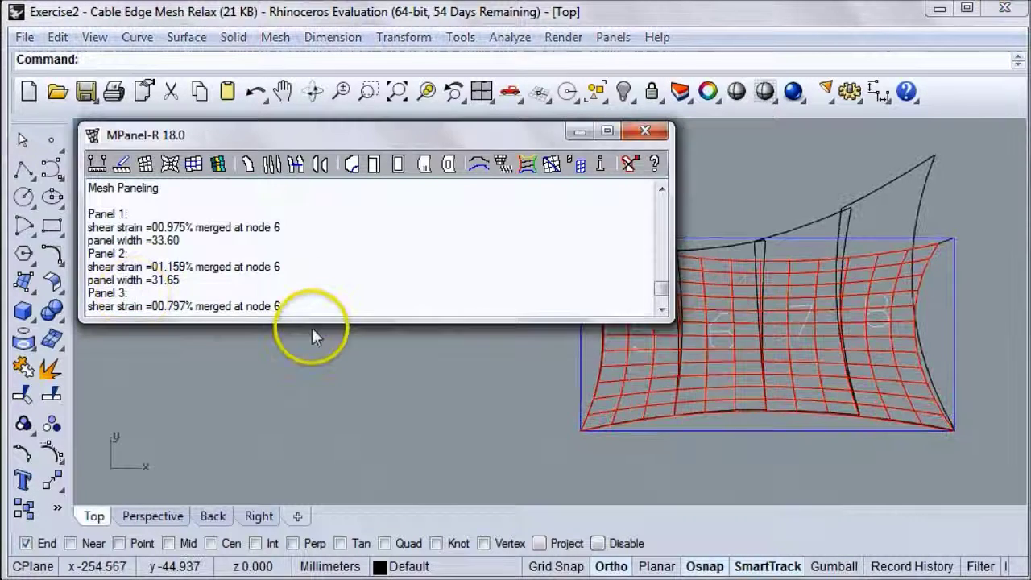
pyautogui.moveTo(306, 323); pyautogui.dragTo(306, 184)
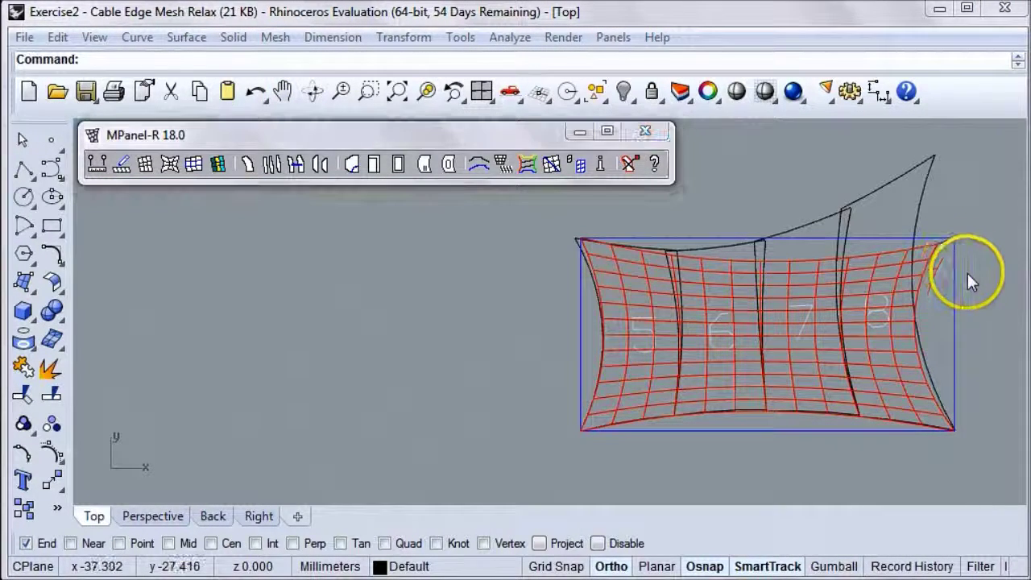
pyautogui.moveTo(977, 278); pyautogui.dragTo(922, 210)
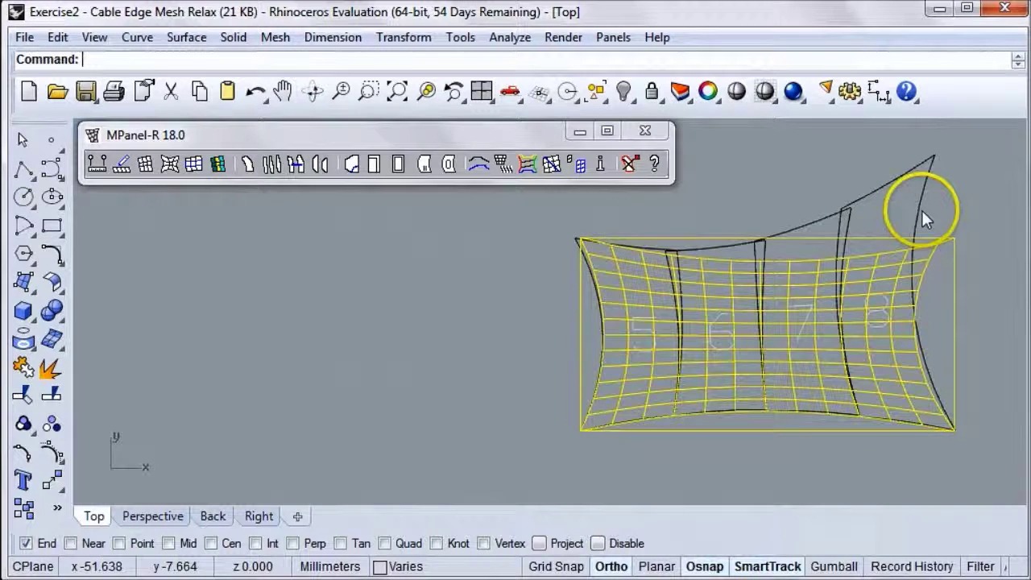
# Delete the original mesh, leaving panel outlines 5–8, and start rotating the view
pyautogui.press('Delete')
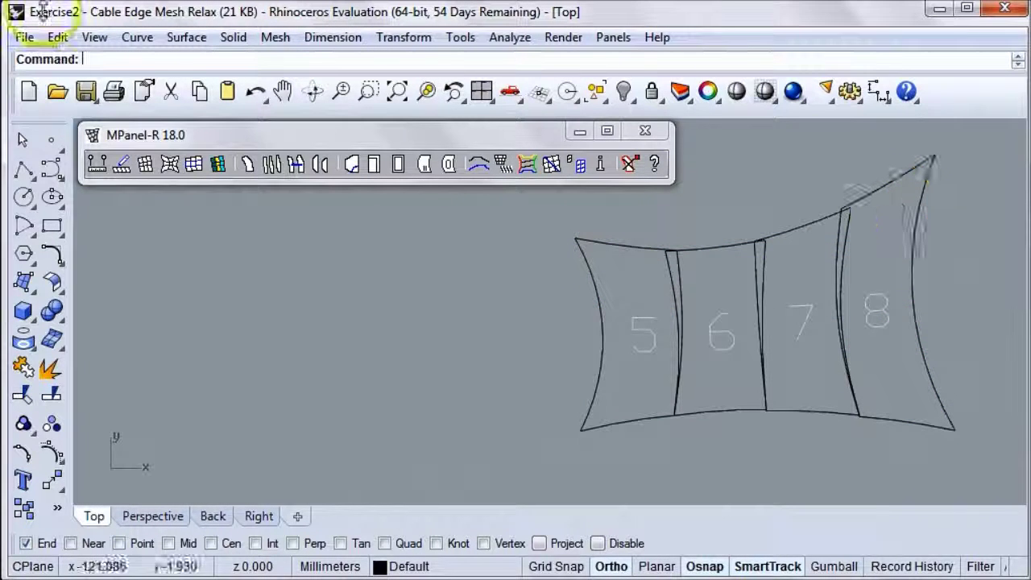
pyautogui.click(310, 95)
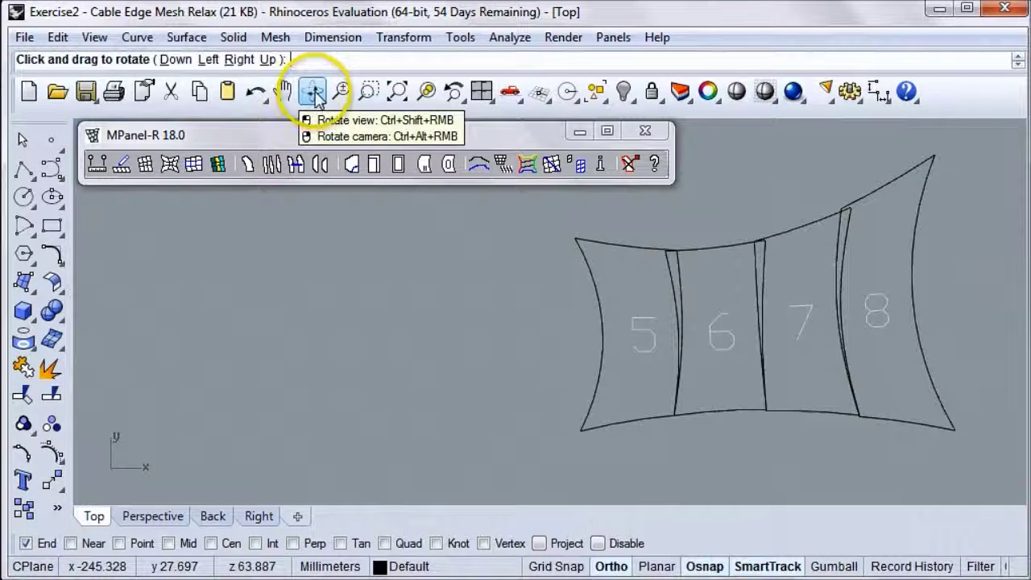